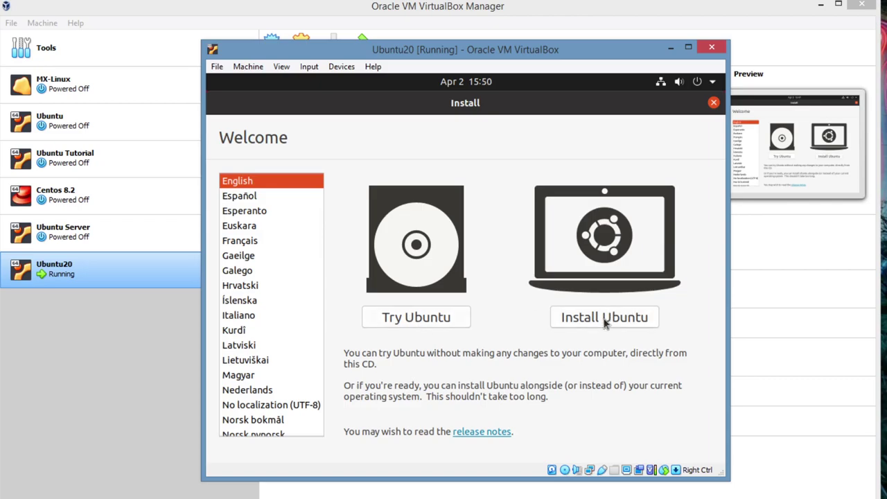
# Start installing Ubuntu with the English (UK) keyboard layout
pyautogui.click(604, 319)
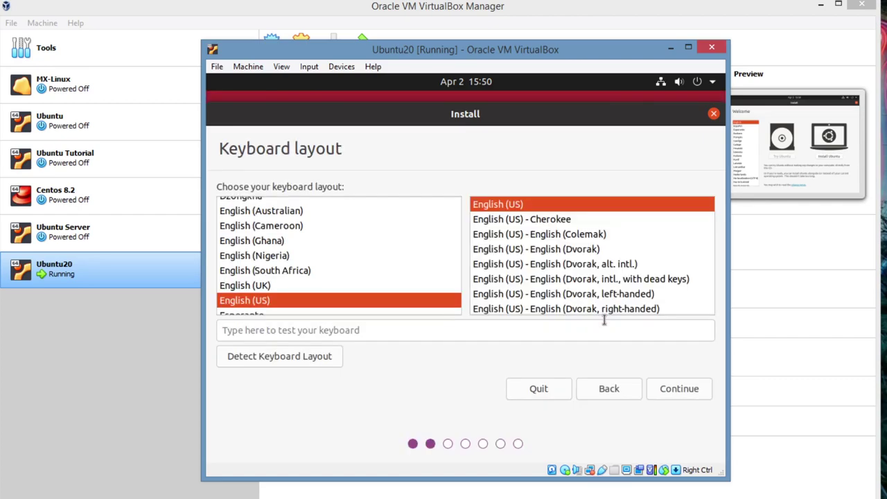
pyautogui.click(263, 286)
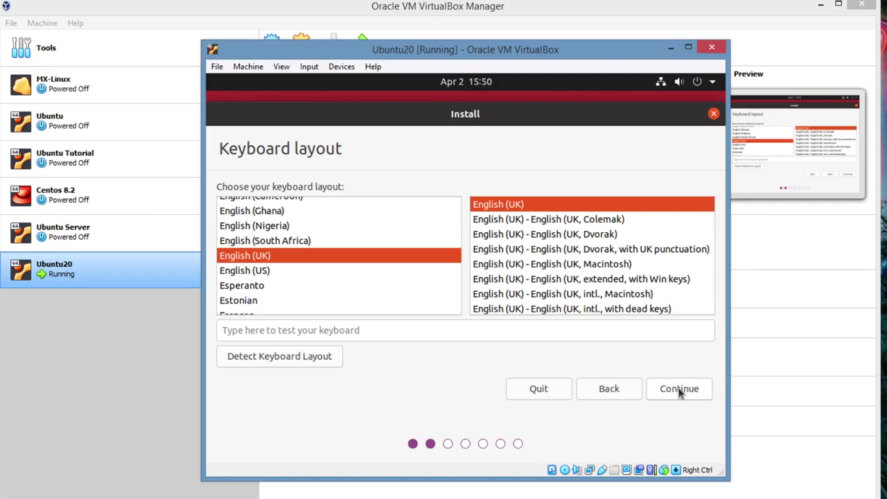
pyautogui.click(679, 390)
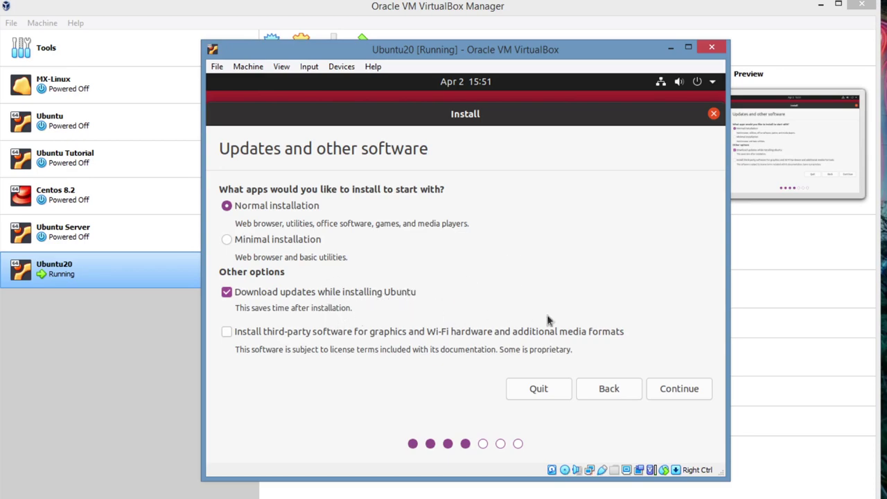
# Keep normal installation with updates, then confirm installing Ubuntu onto the erased whole disk
pyautogui.click(686, 393)
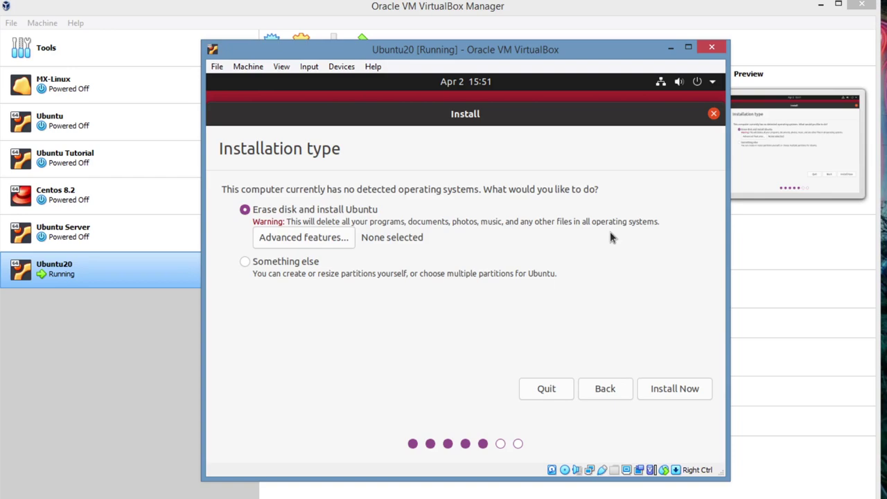
pyautogui.click(682, 392)
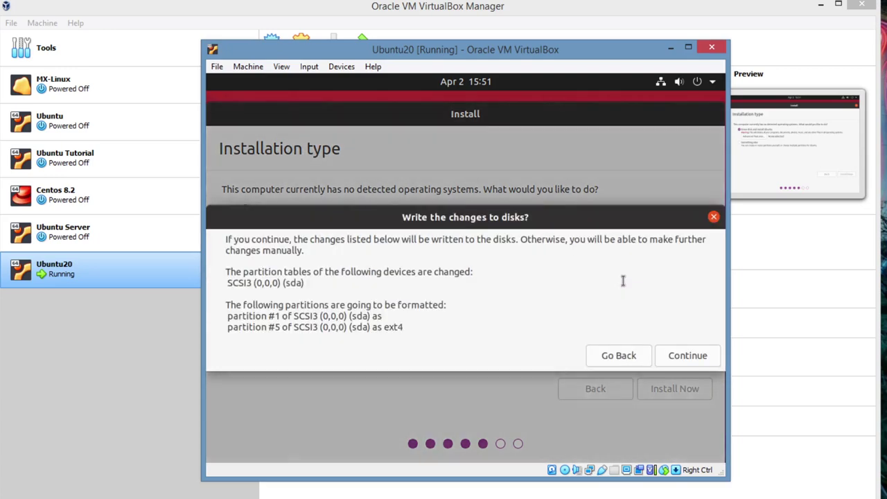
pyautogui.click(688, 356)
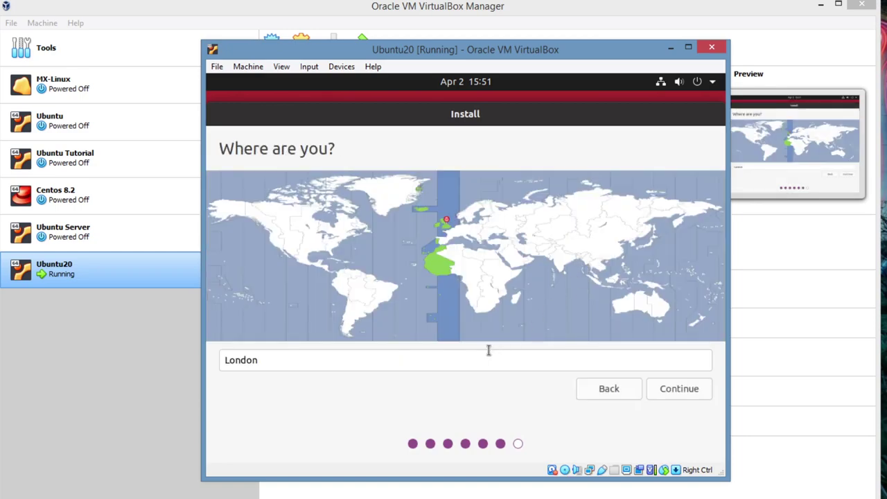
# Accept London, then submit the user's name and matching account password
pyautogui.click(686, 390)
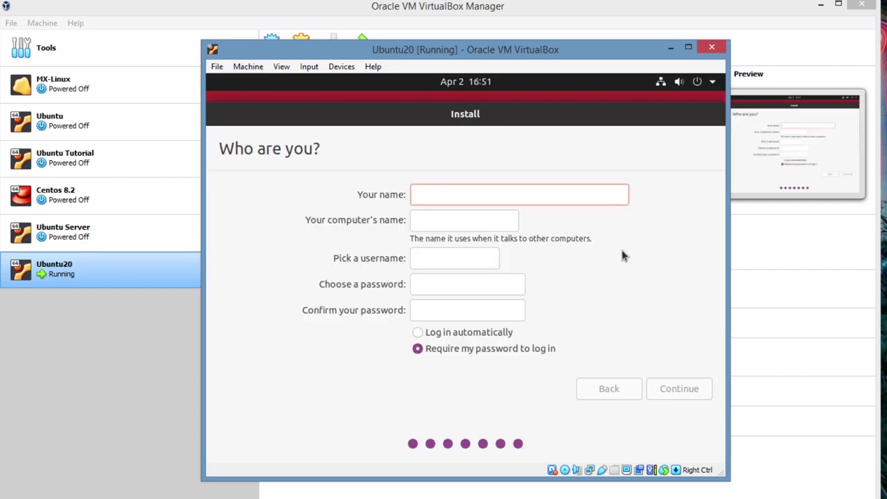
pyautogui.write('Amine')
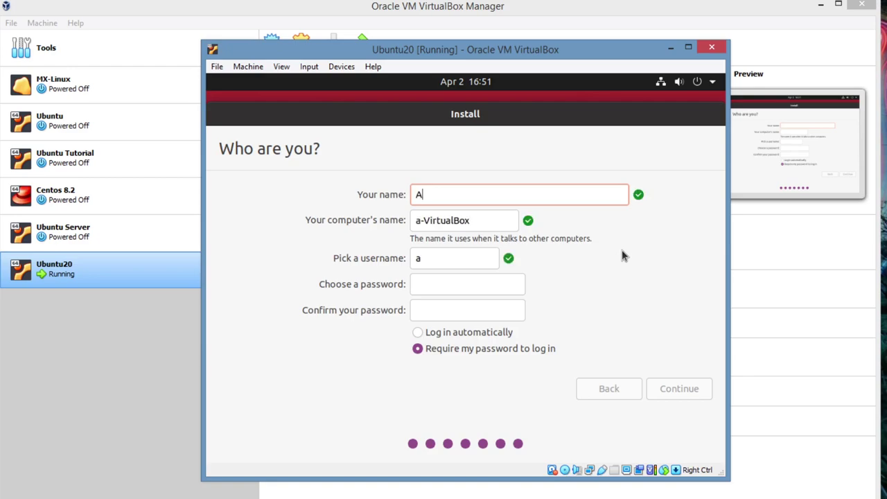
pyautogui.click(447, 287)
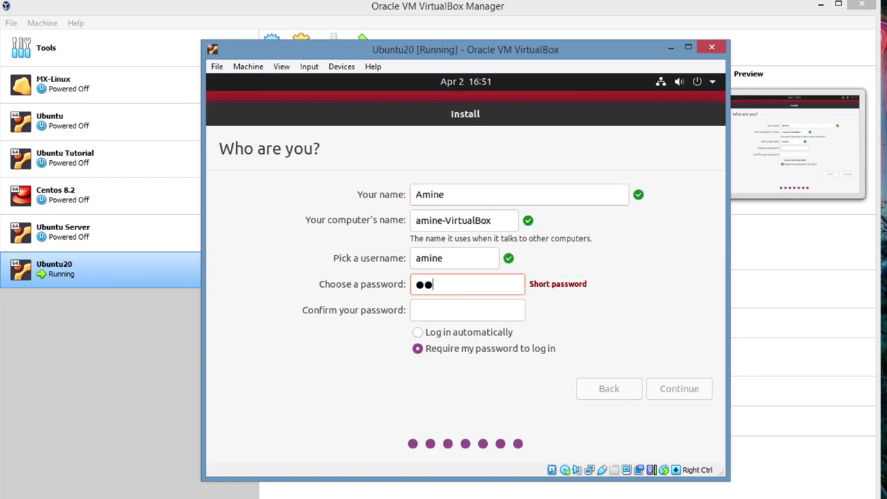
pyautogui.press('Tab')
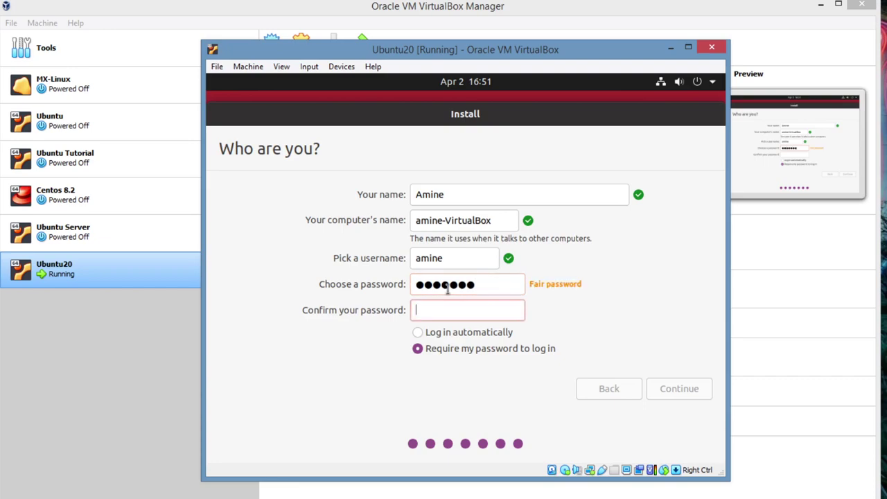
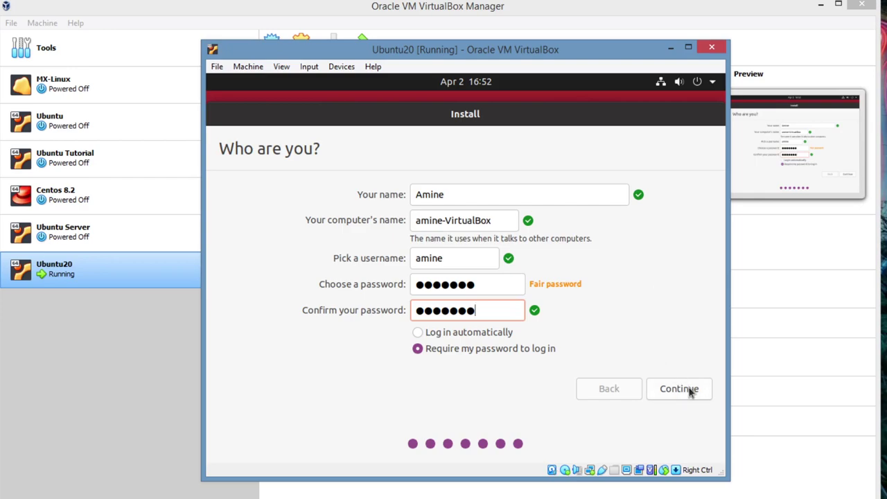
pyautogui.click(689, 392)
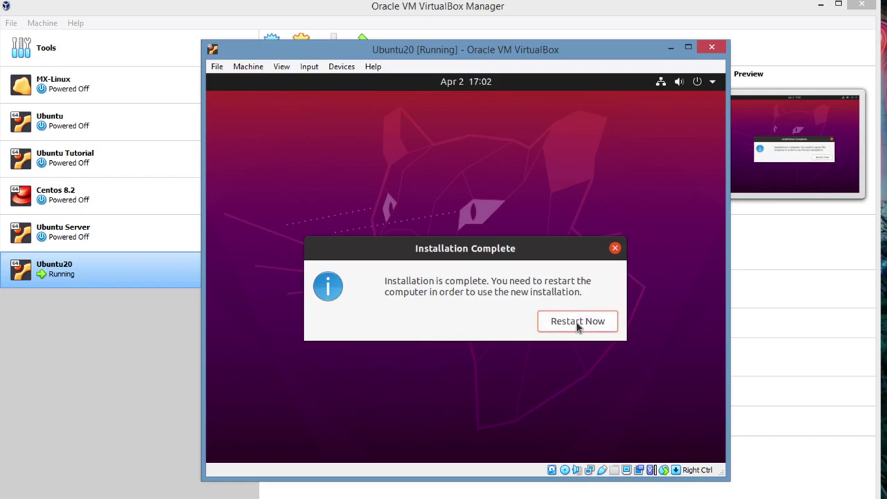
# Restart the VM into the newly installed Ubuntu
pyautogui.click(577, 323)
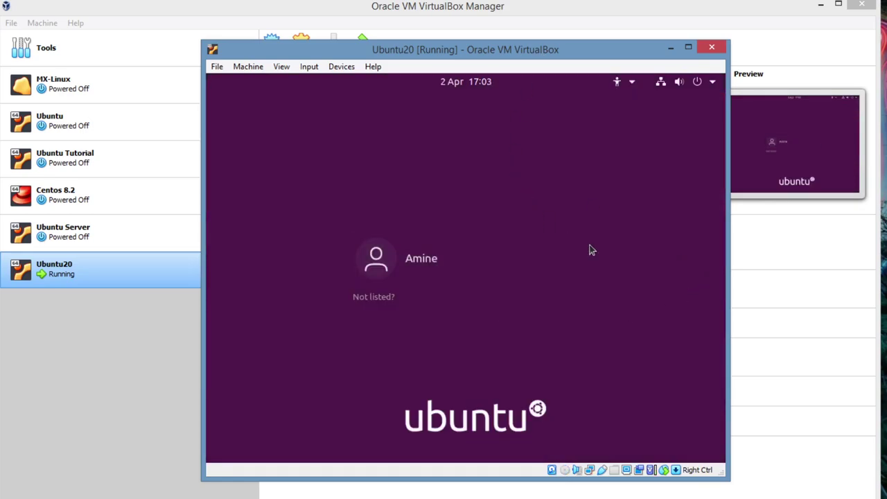
# Minimise the VirtualBox Manager and log into Ubuntu with the user's password
pyautogui.click(820, 4)
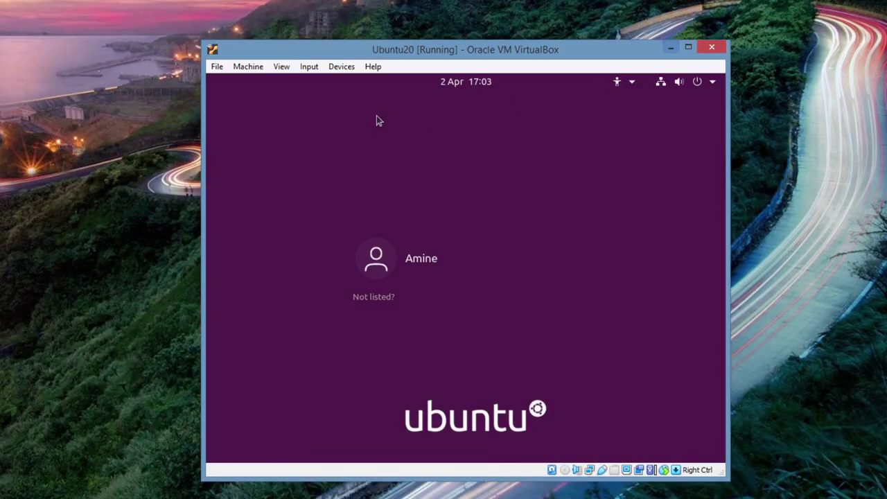
pyautogui.click(446, 256)
pyautogui.write('•••••••')
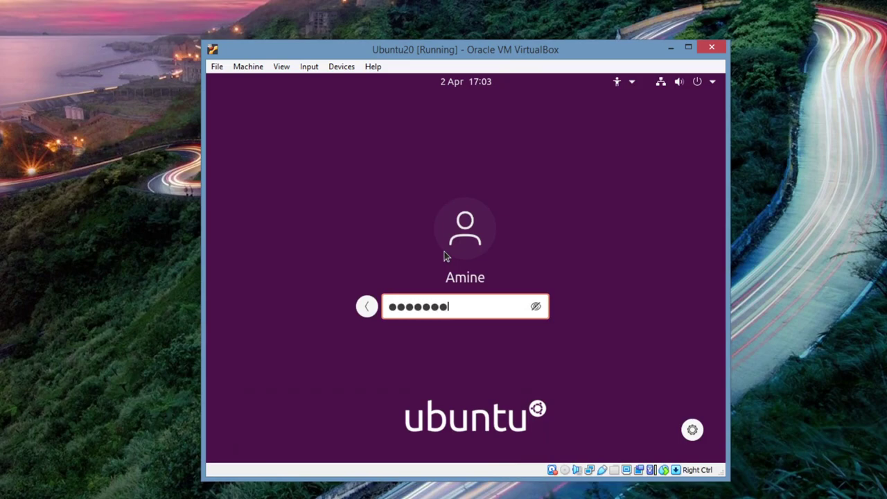
pyautogui.press('Return')
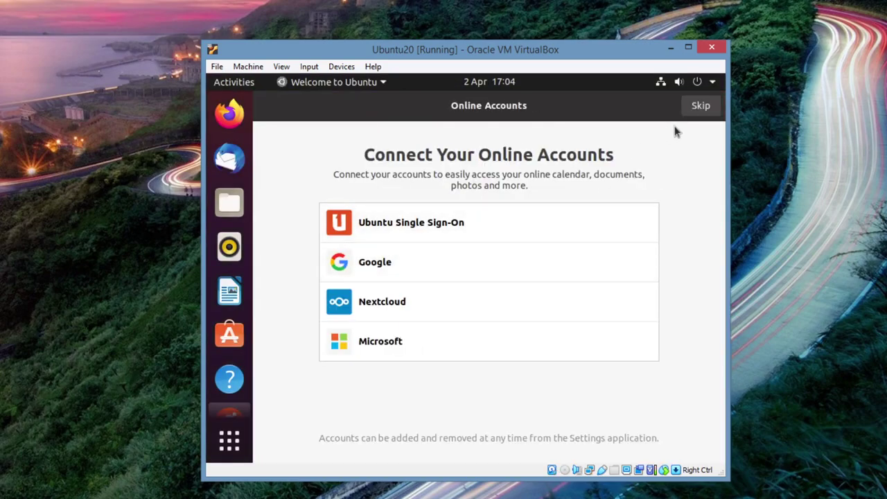
# Skip online accounts and Livepatch, and opt out of sending system info
pyautogui.click(707, 108)
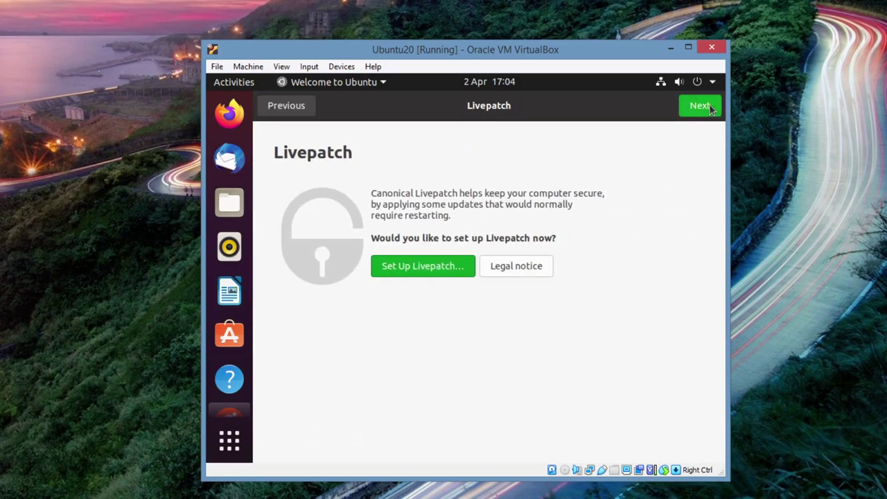
pyautogui.click(706, 108)
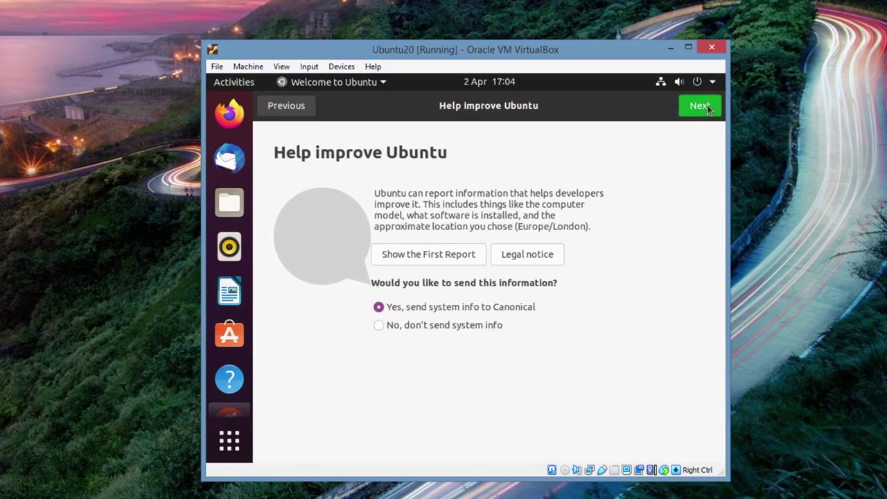
pyautogui.click(278, 111)
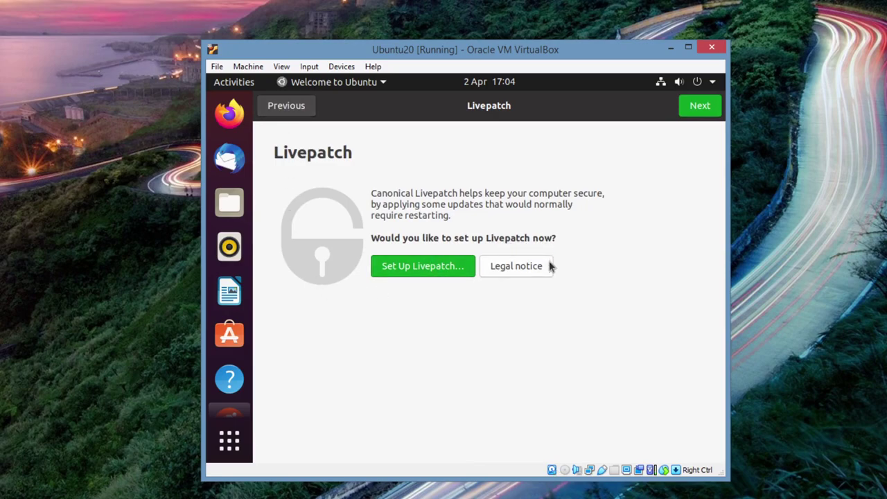
pyautogui.click(699, 108)
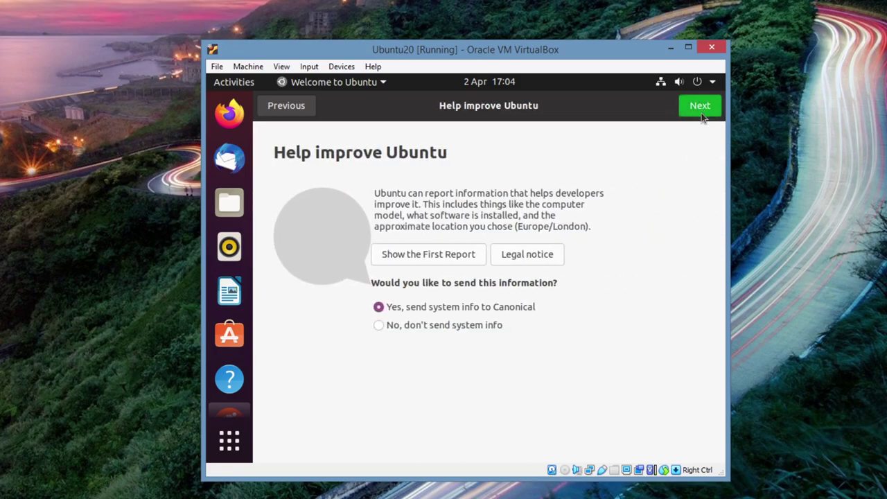
pyautogui.click(379, 326)
# Accept the privacy settings, browse the suggested apps and finish the welcome setup
pyautogui.click(700, 107)
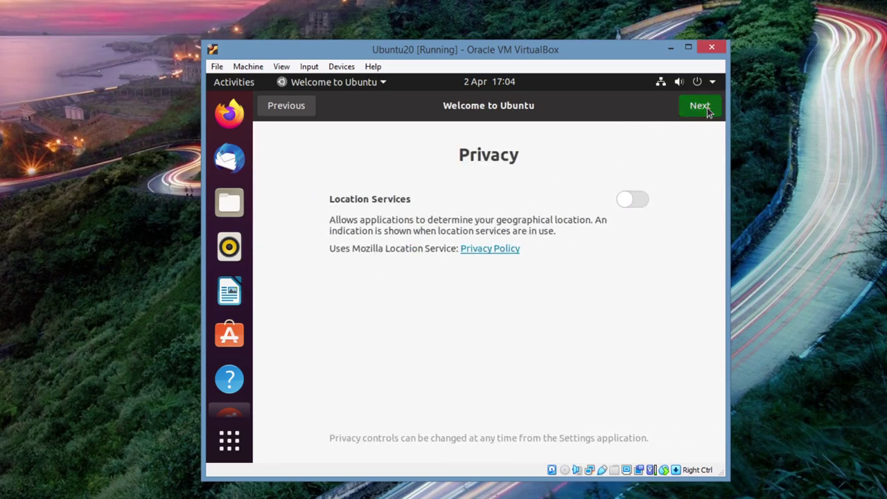
pyautogui.click(699, 107)
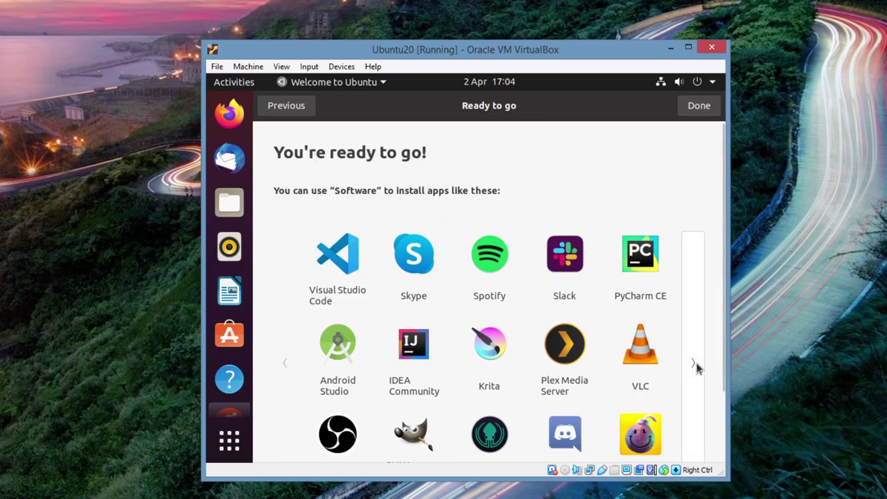
pyautogui.scroll(-2, 691, 370)
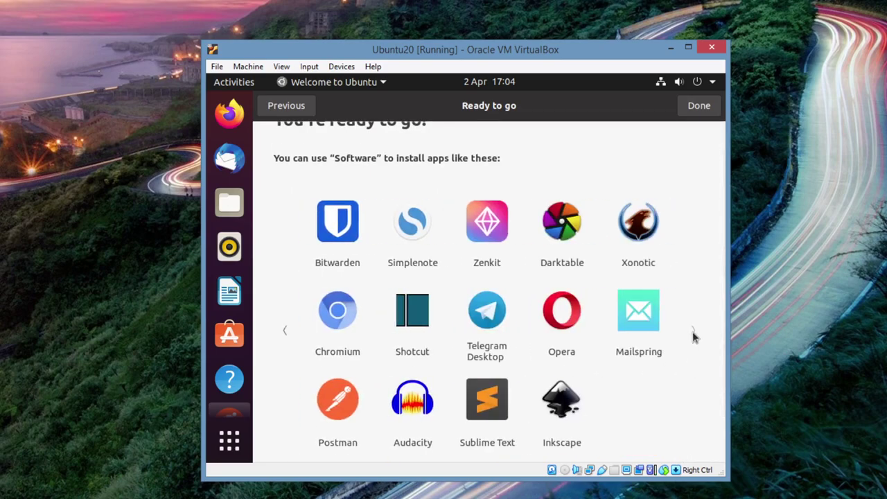
pyautogui.click(288, 333)
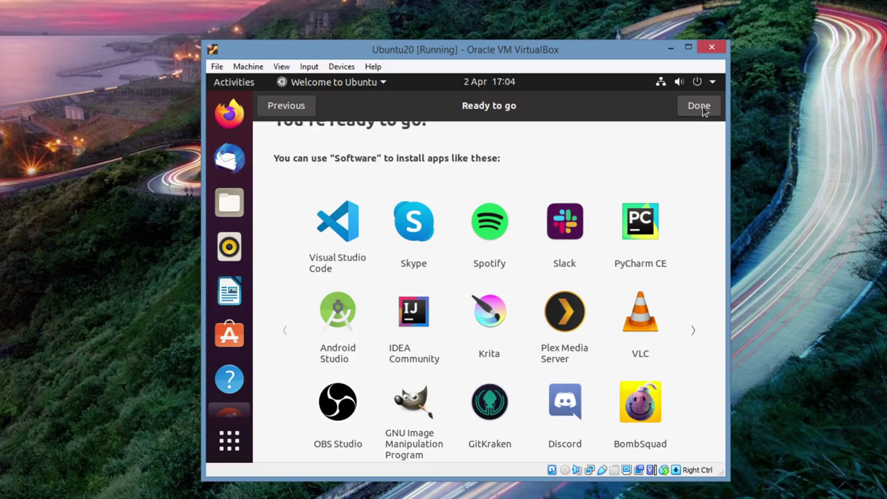
pyautogui.click(701, 108)
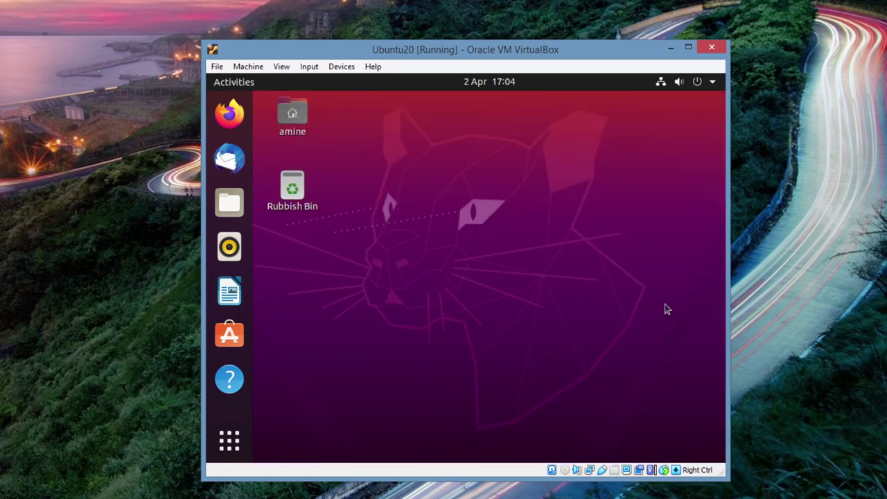
# Reposition the VM window and stretch it taller and nearly full screen width
pyautogui.moveTo(582, 51); pyautogui.dragTo(486, 61)
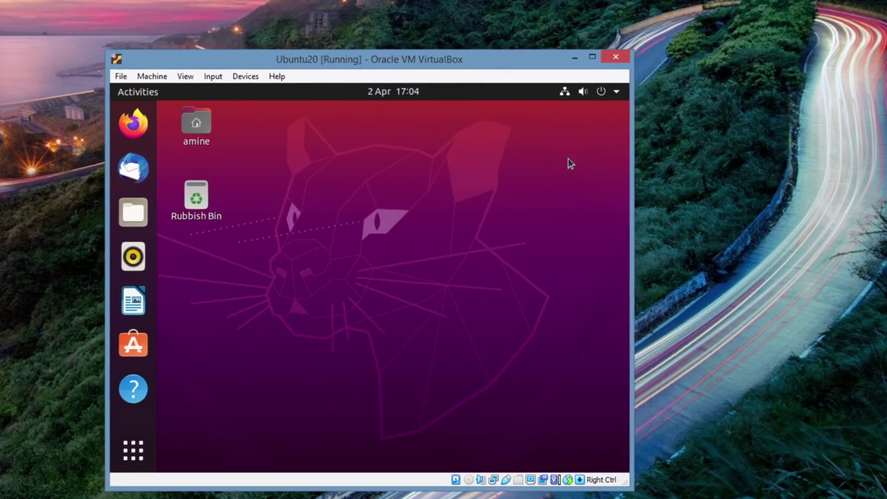
pyautogui.moveTo(632, 219); pyautogui.dragTo(833, 208)
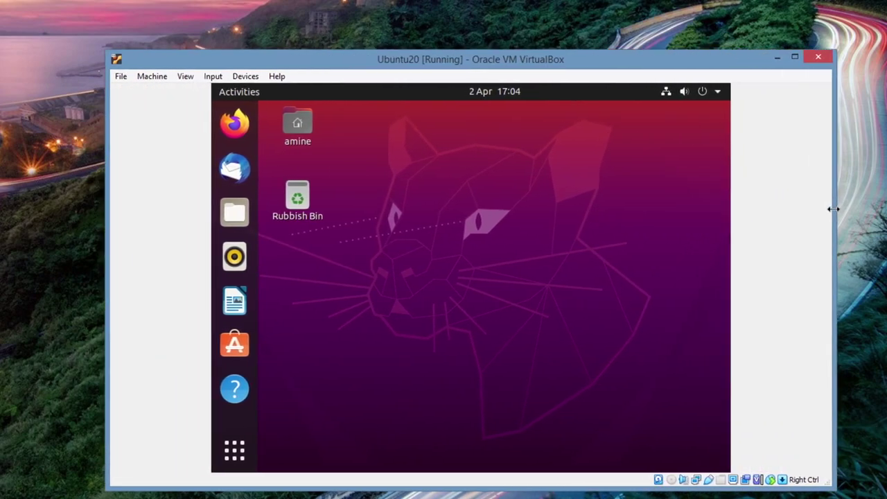
pyautogui.moveTo(570, 49); pyautogui.dragTo(571, 29)
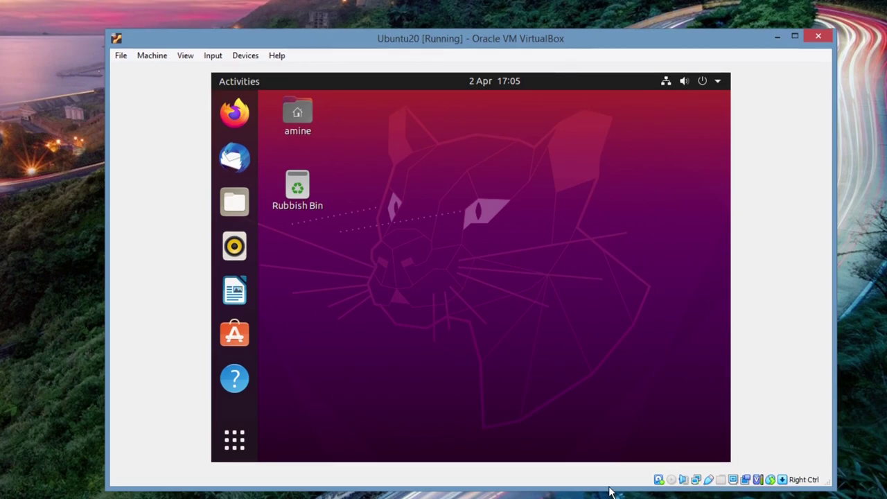
pyautogui.moveTo(600, 489); pyautogui.dragTo(600, 498)
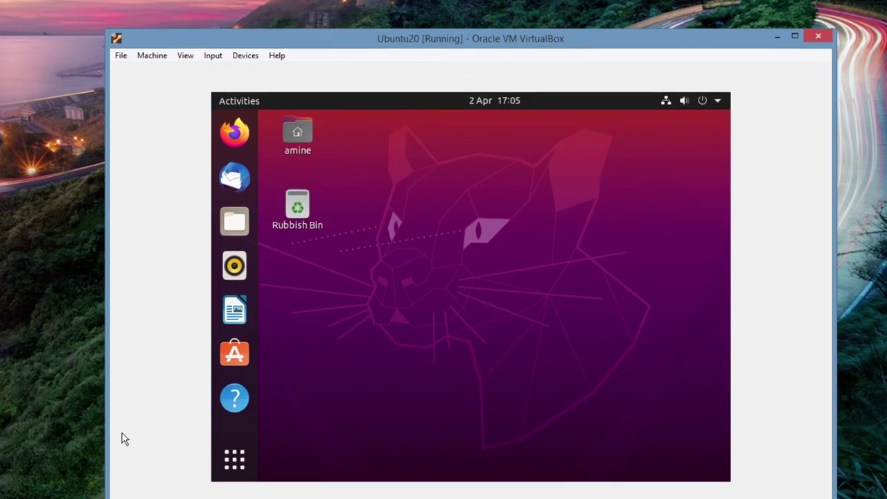
pyautogui.moveTo(106, 258); pyautogui.dragTo(8, 256)
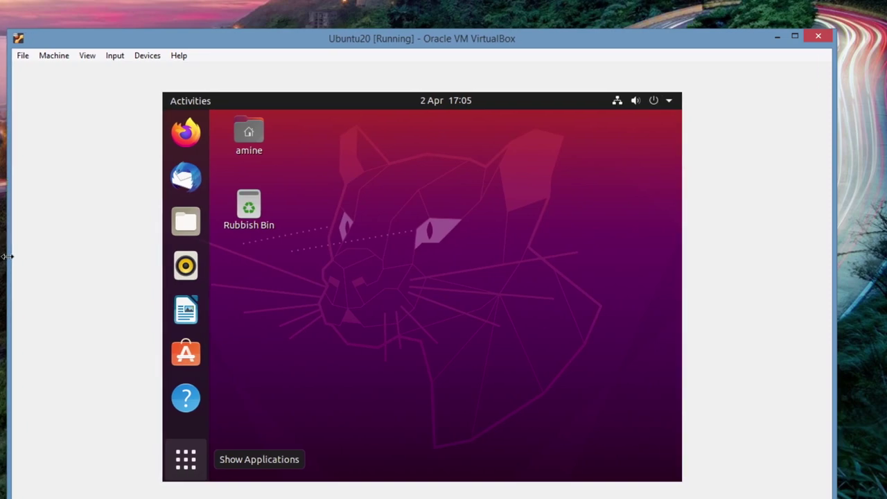
pyautogui.moveTo(832, 209); pyautogui.dragTo(886, 208)
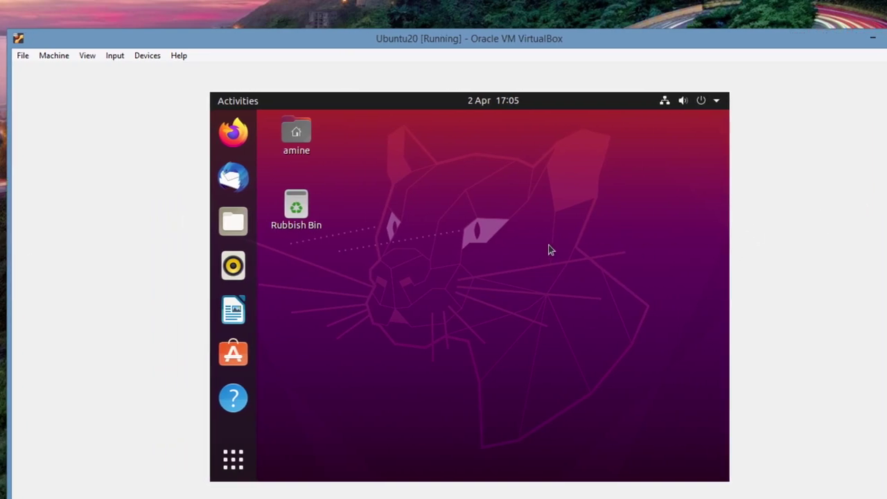
# Set Ubuntu's display resolution to 1280 × 768 (16:10) and keep the change
pyautogui.rightClick(466, 213)
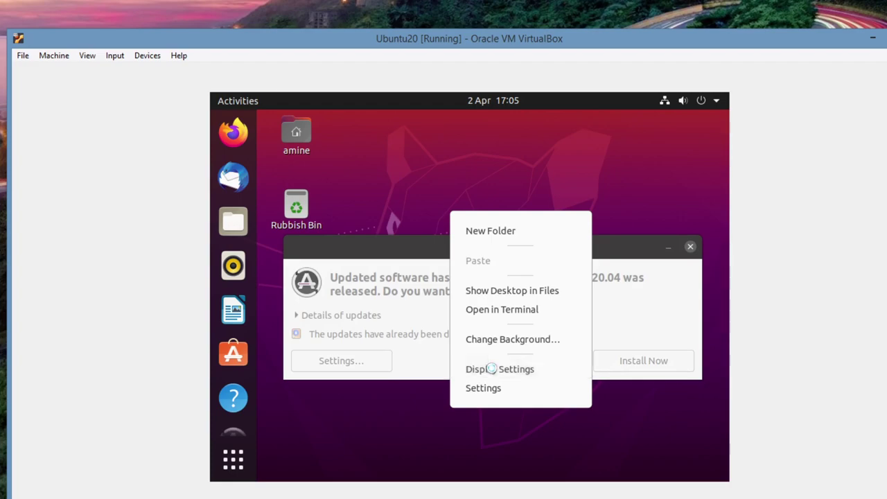
pyautogui.click(490, 369)
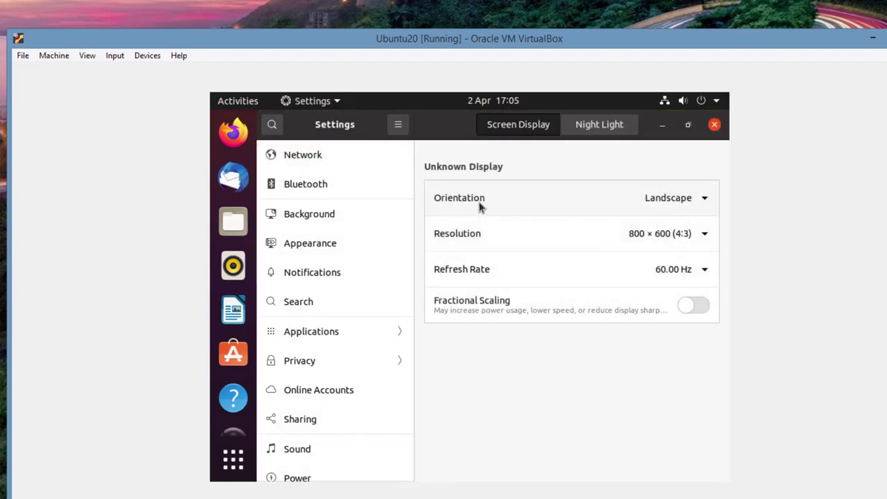
pyautogui.click(704, 236)
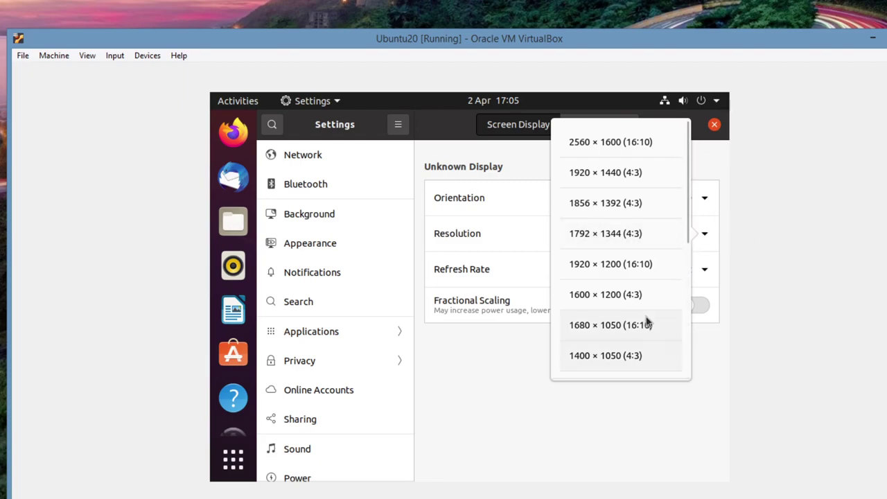
pyautogui.moveTo(688, 234); pyautogui.dragTo(700, 385)
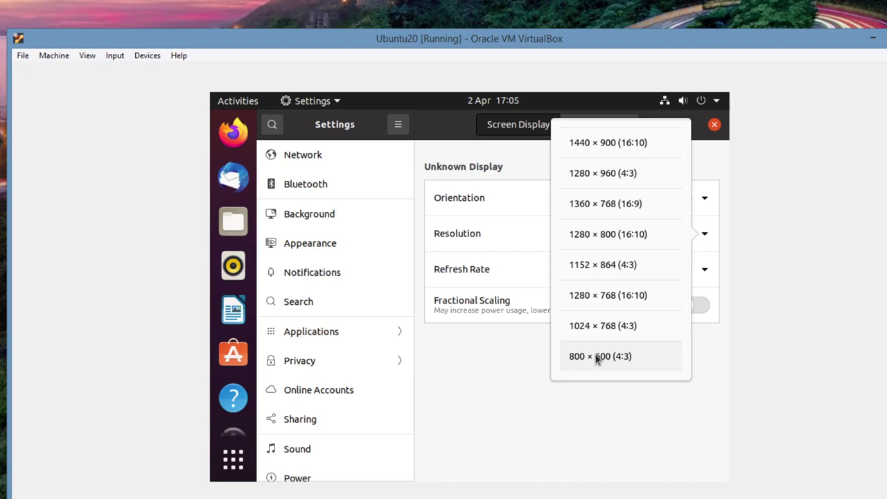
pyautogui.click(593, 297)
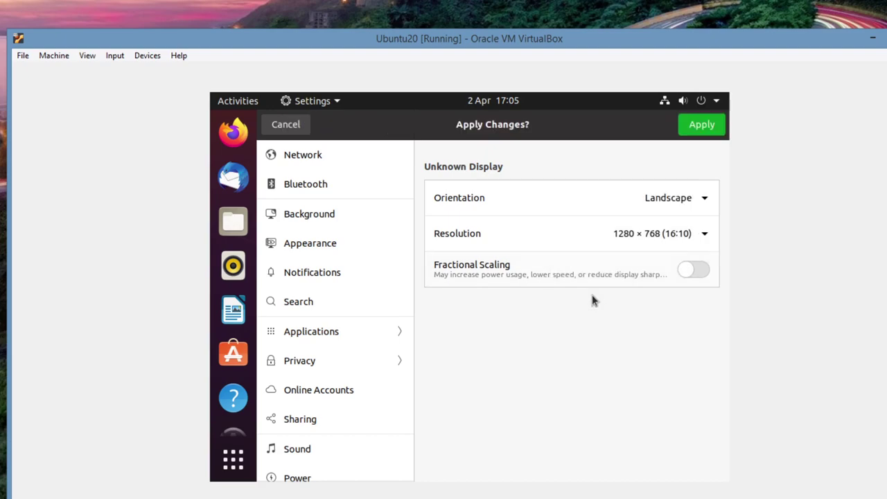
pyautogui.click(702, 127)
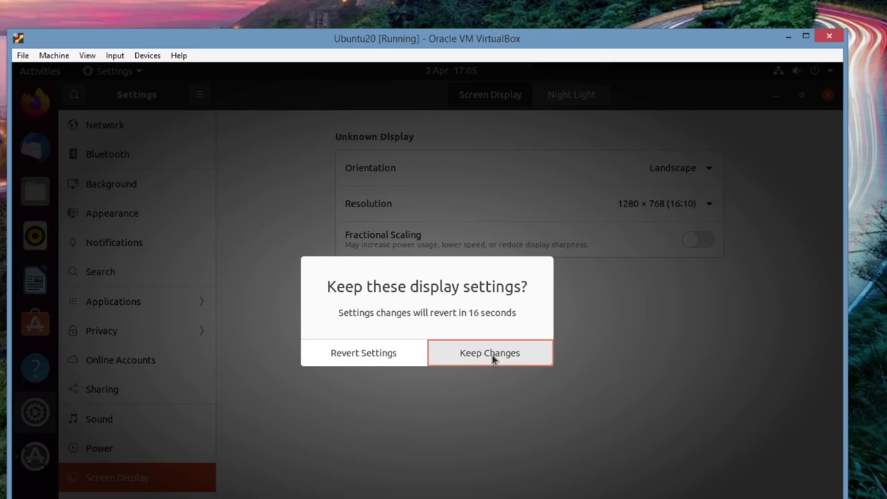
pyautogui.click(492, 355)
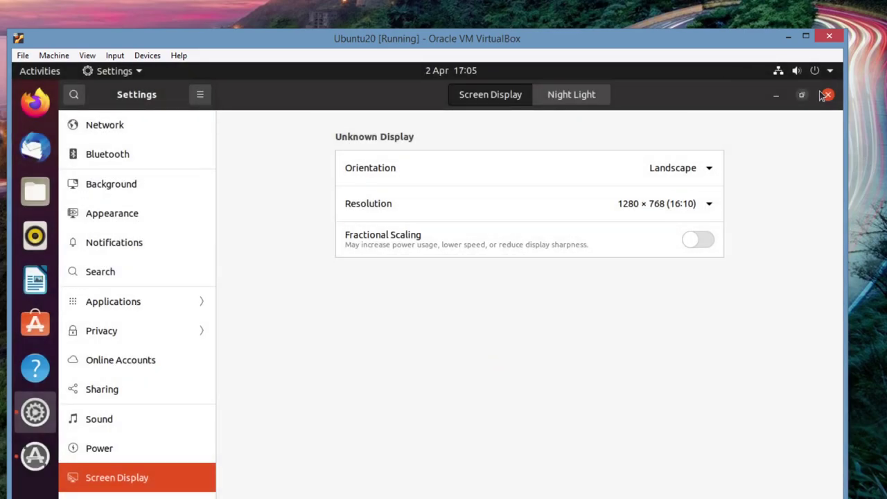
# Close Settings and postpone the Software Updater with Remind Me Later
pyautogui.click(828, 95)
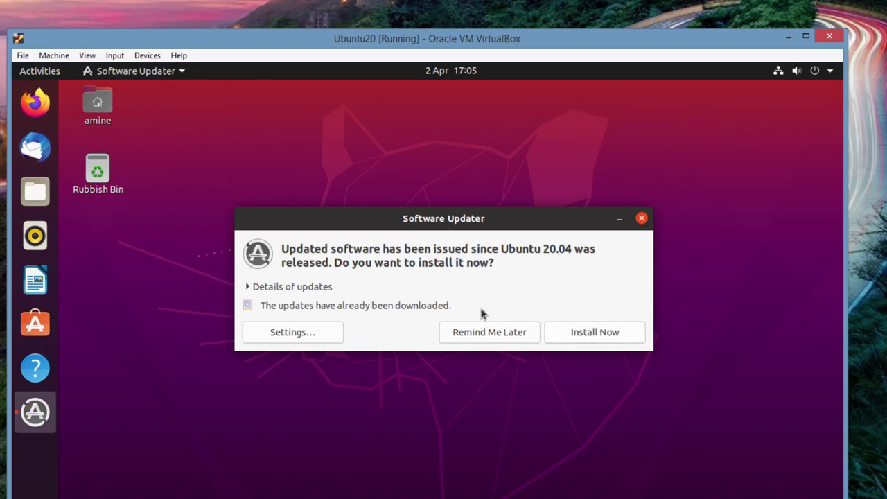
pyautogui.click(501, 335)
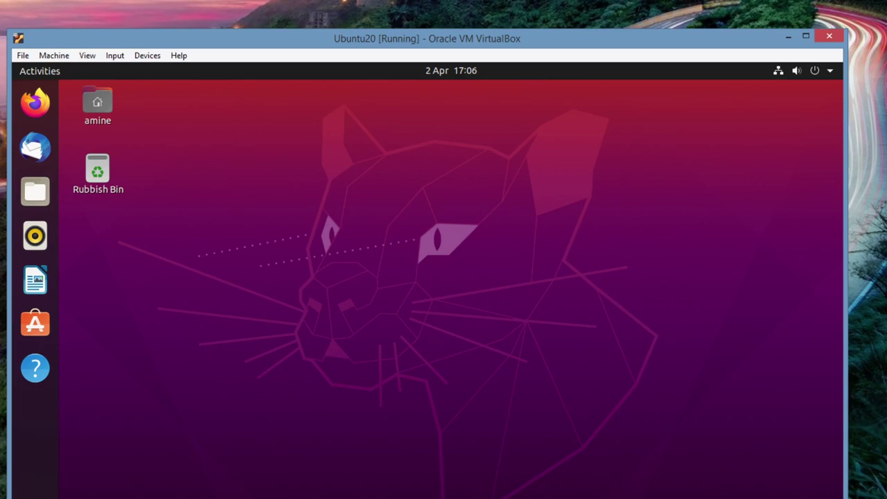
# Search Activities for 'termin' and launch Terminal
pyautogui.press('super+a')
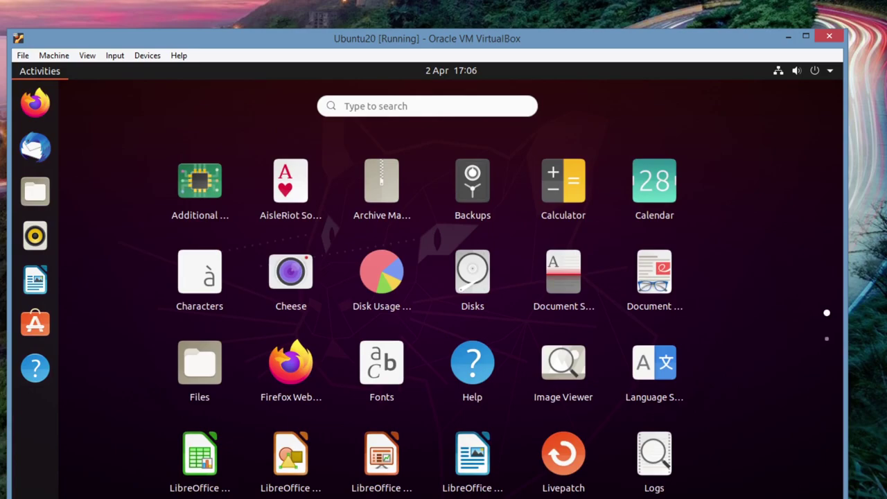
pyautogui.click(388, 106)
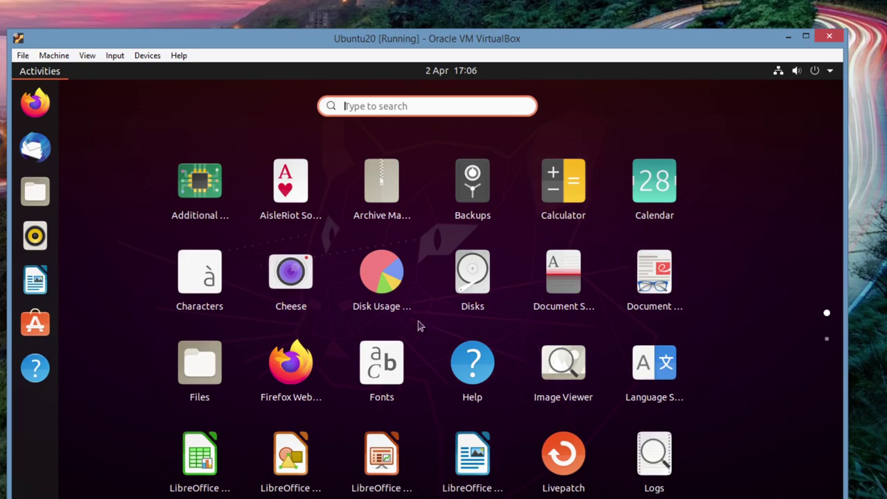
pyautogui.scroll(-1, 514, 326)
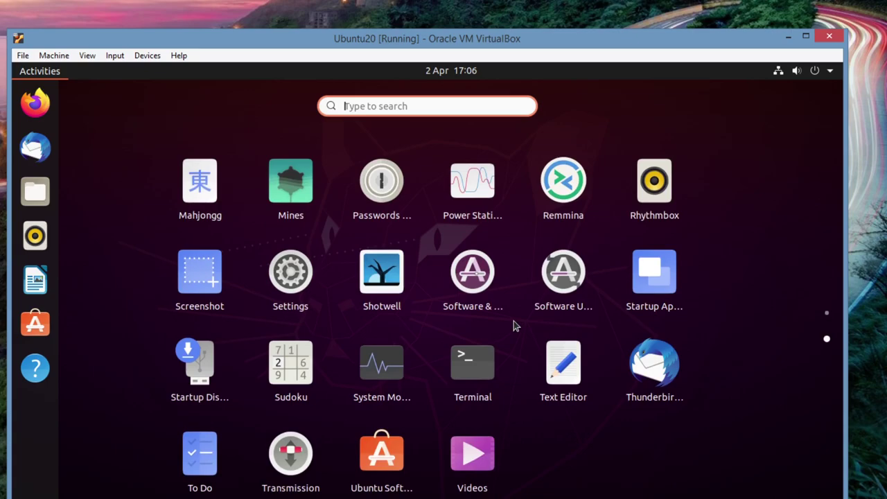
pyautogui.scroll(1, 521, 326)
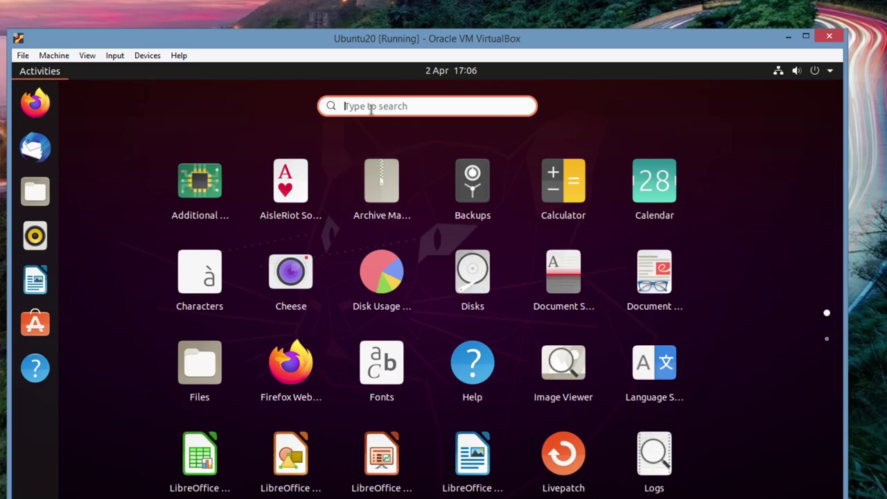
pyautogui.write('termin')
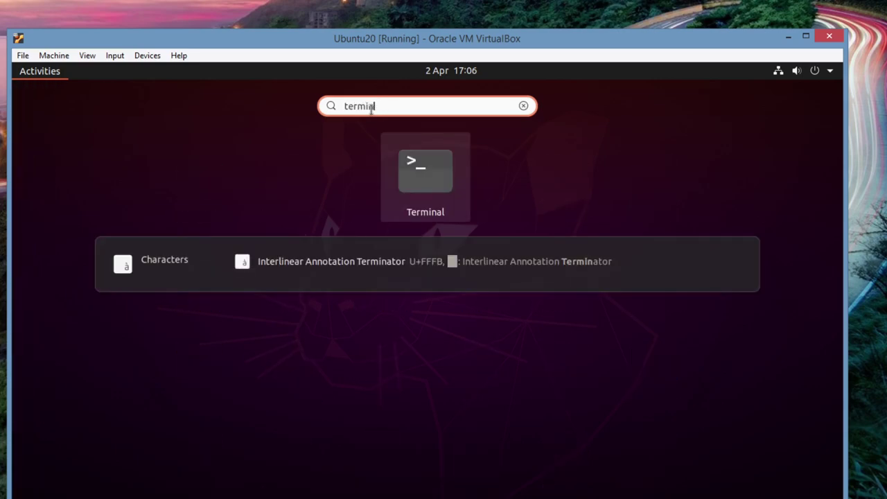
pyautogui.click(441, 165)
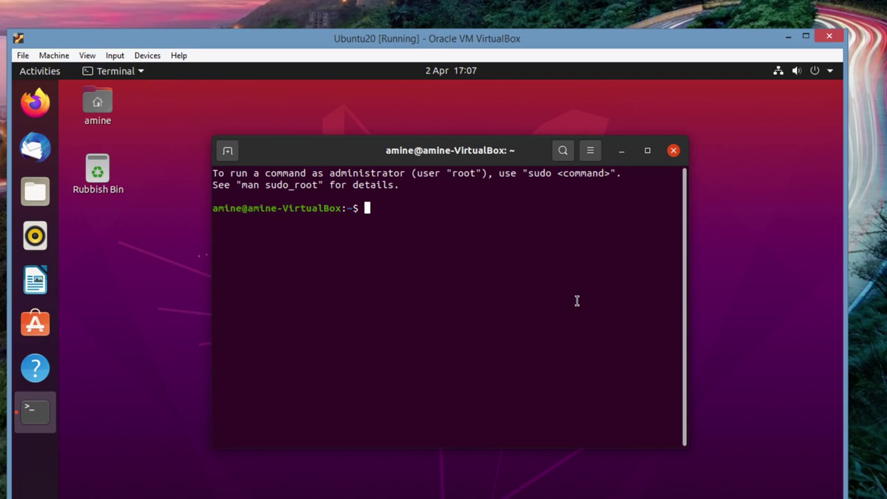
# Run apt-get update, and after it fails on permissions, rerun it as sudo apt-get update with the account password
pyautogui.write('apt-get update')
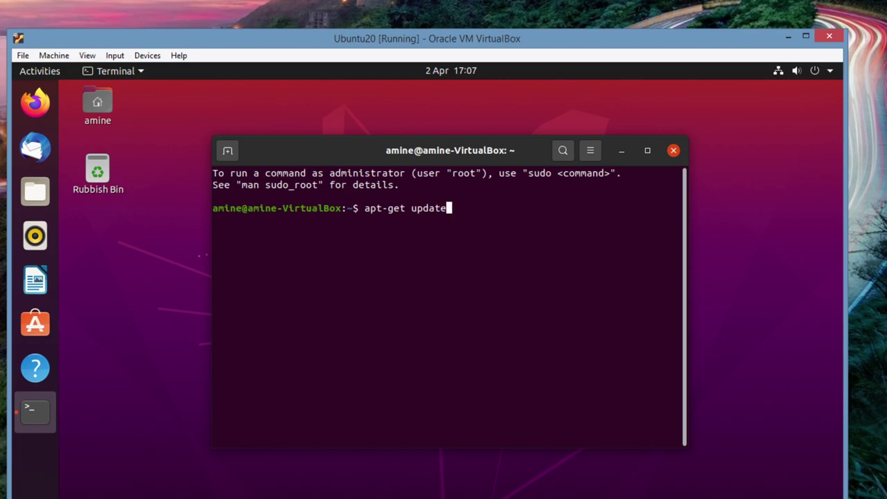
pyautogui.press('Return')
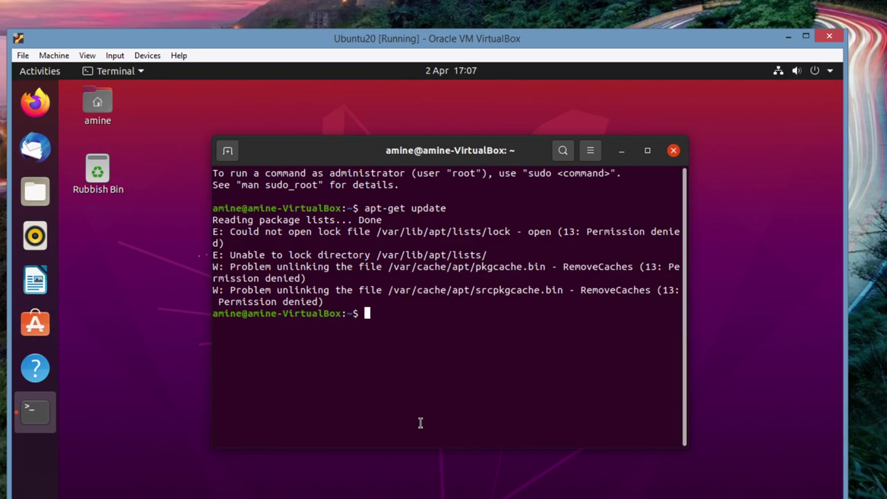
pyautogui.write('sudo apt-get update')
pyautogui.press('Return')
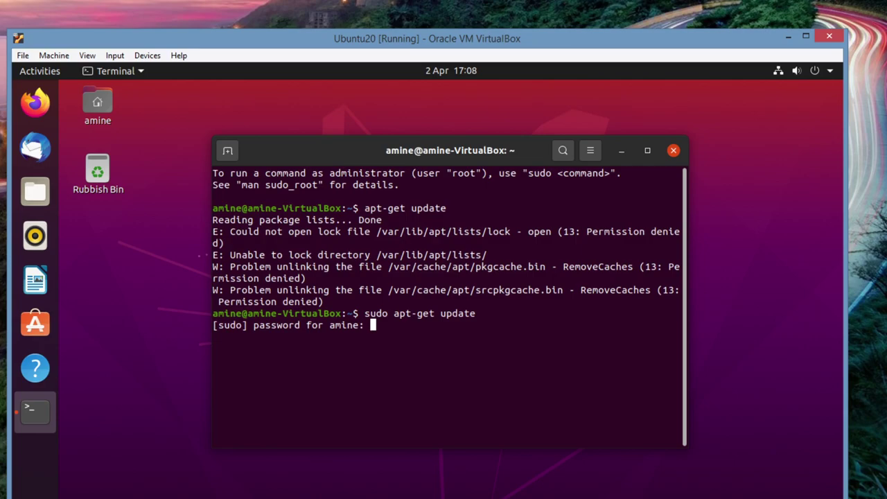
pyautogui.press('Return')
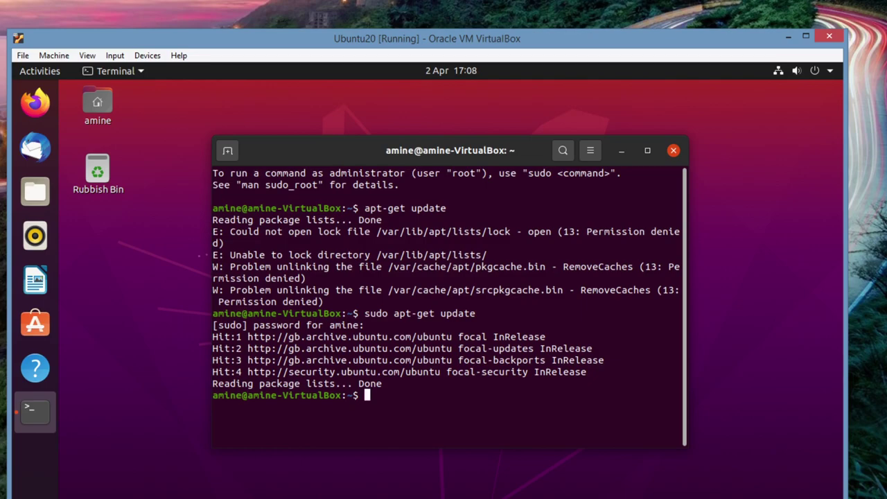
# Run sudo apt-get upgrade and confirm with y to install the 75 package upgrades
pyautogui.press('Up')
pyautogui.press('BackSpace')
pyautogui.press('BackSpace')
pyautogui.press('BackSpace')
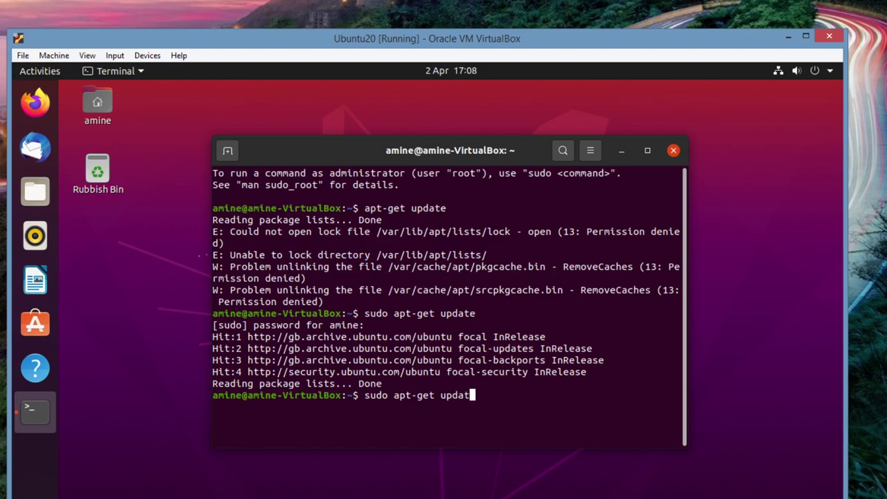
pyautogui.write('grade')
pyautogui.press('Return')
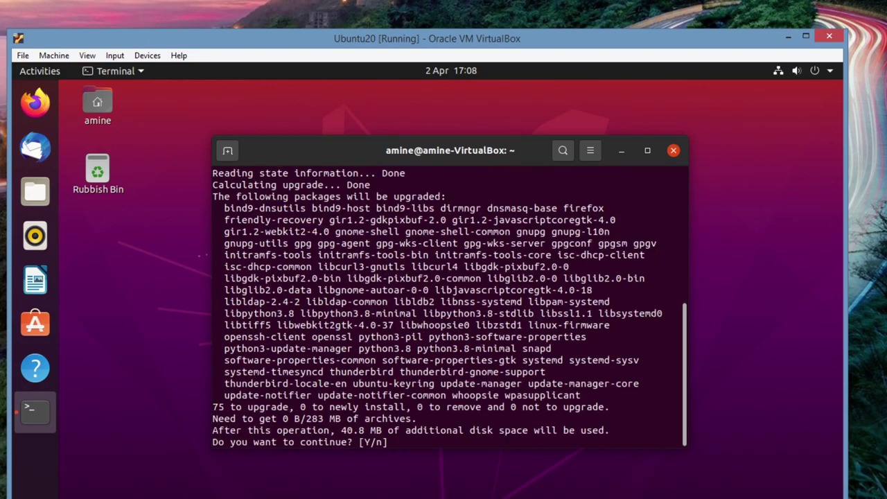
pyautogui.write('y')
pyautogui.press('Return')
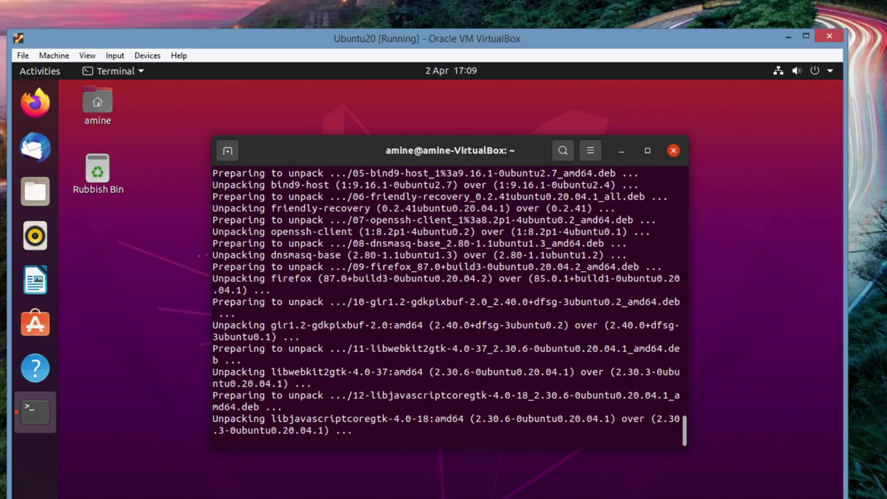
# Clear the stray characters from the terminal input line while the upgrade runs
pyautogui.hotkey('ctrl', 'F3')
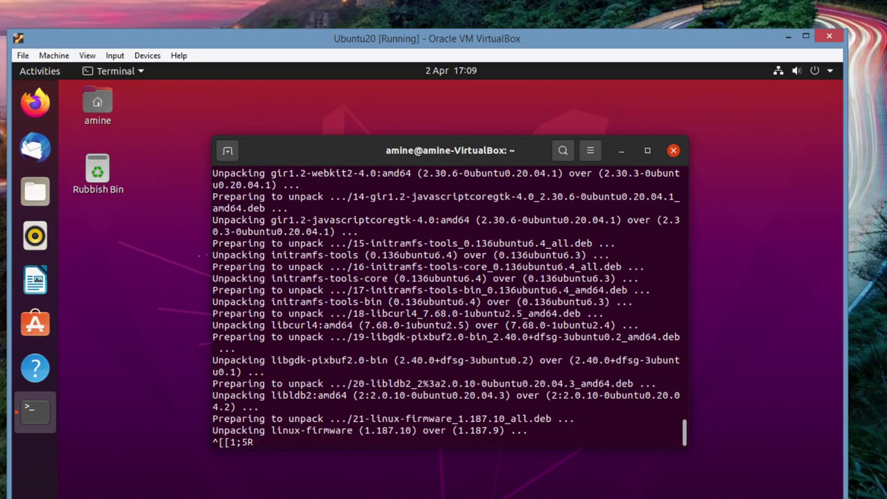
pyautogui.press('Escape')
pyautogui.press('BackSpace')
pyautogui.press('BackSpace')
pyautogui.press('BackSpace')
pyautogui.press('BackSpace')
pyautogui.press('BackSpace')
pyautogui.press('BackSpace')
pyautogui.press('BackSpace')
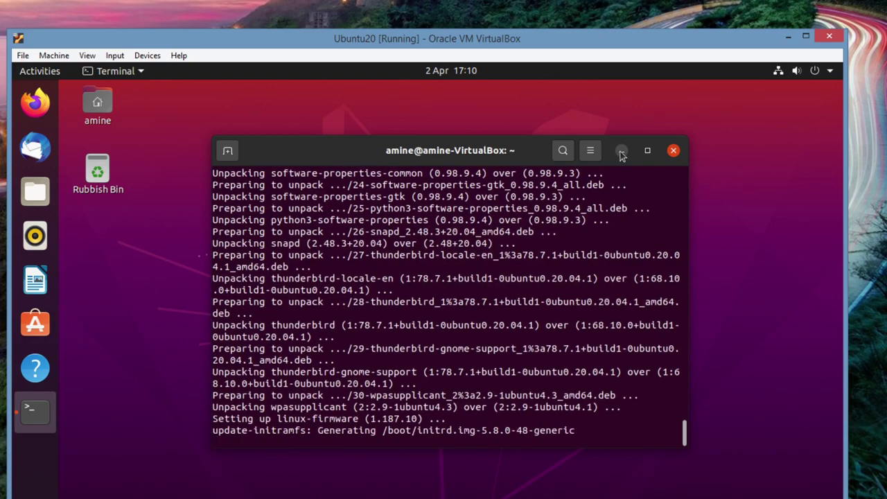
# Check the upgrade's progress by minimizing and restoring the terminal, then exit the shell once it finishes
pyautogui.click(621, 151)
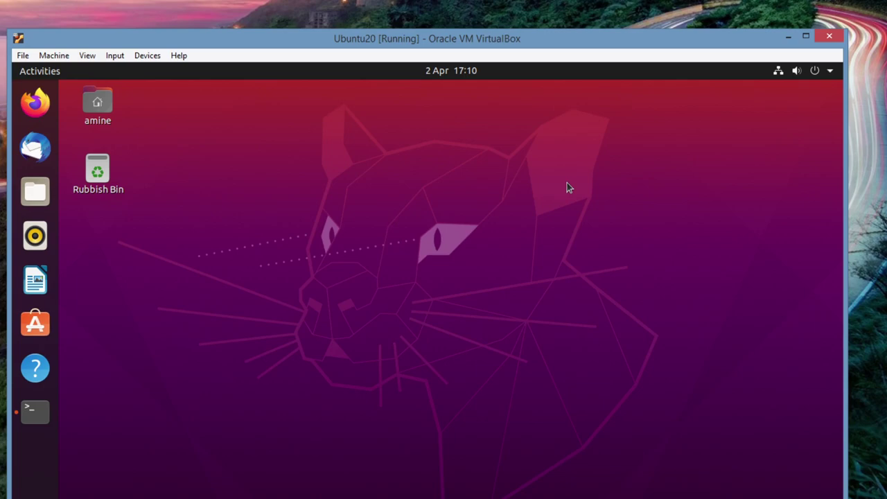
pyautogui.hotkey('alt', 'Tab')
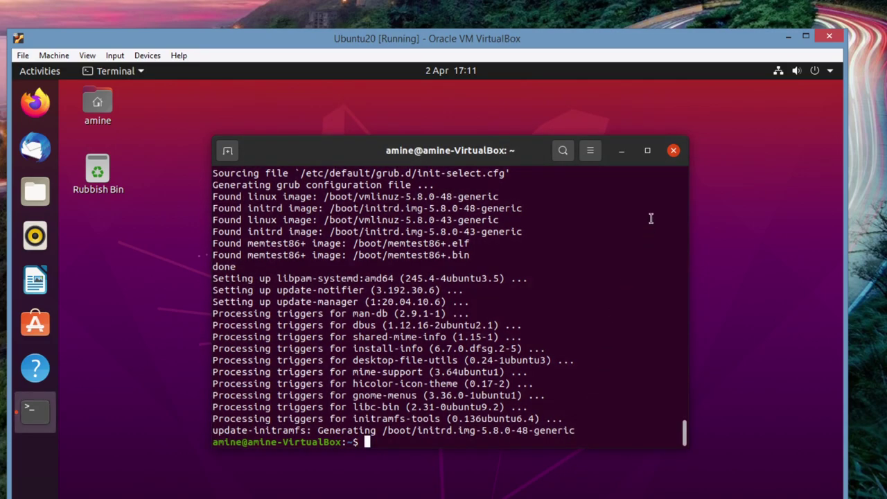
pyautogui.click(622, 151)
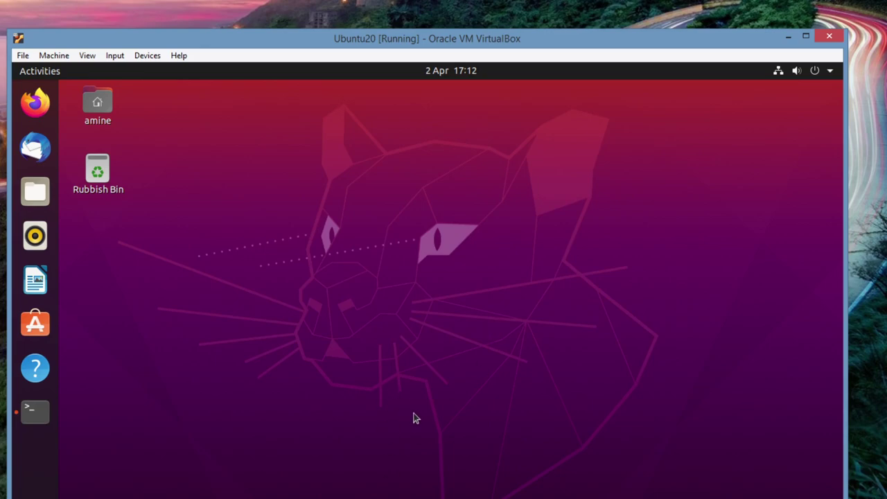
pyautogui.click(34, 410)
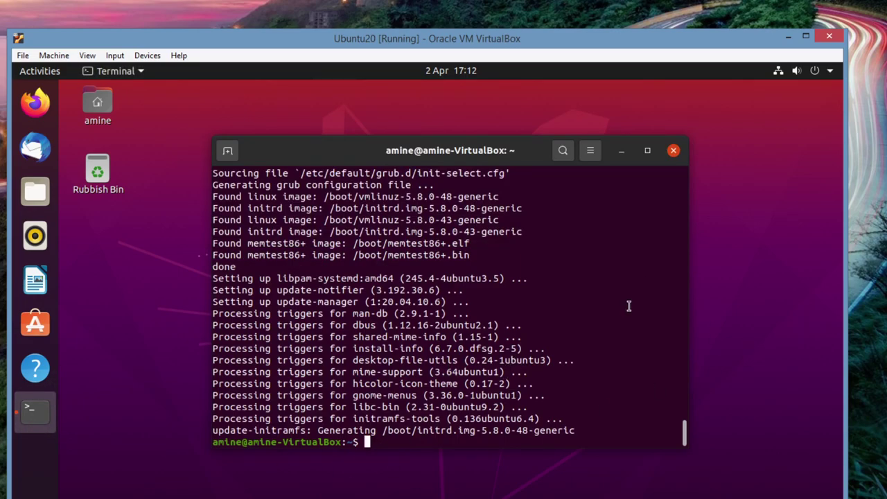
pyautogui.write('exit')
pyautogui.press('Return')
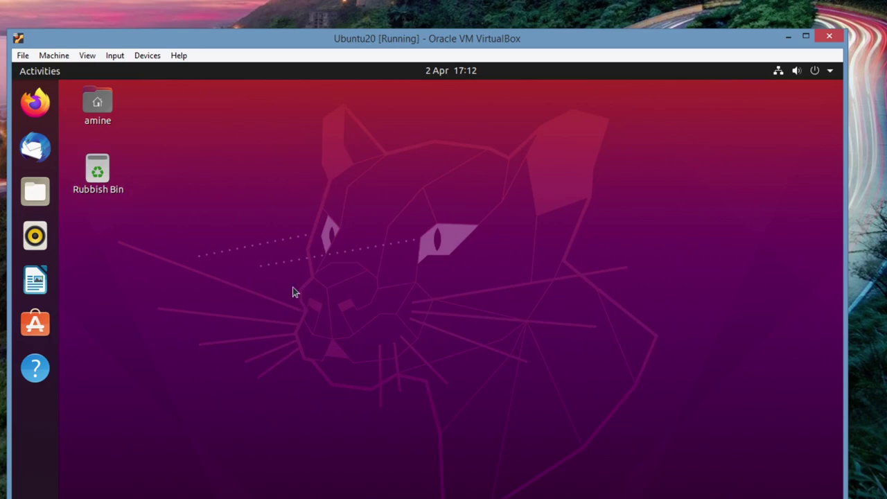
# Open Ubuntu Software maximized, review Installed apps and the snapd and Core 18 updates, then return to Explore
pyautogui.click(36, 326)
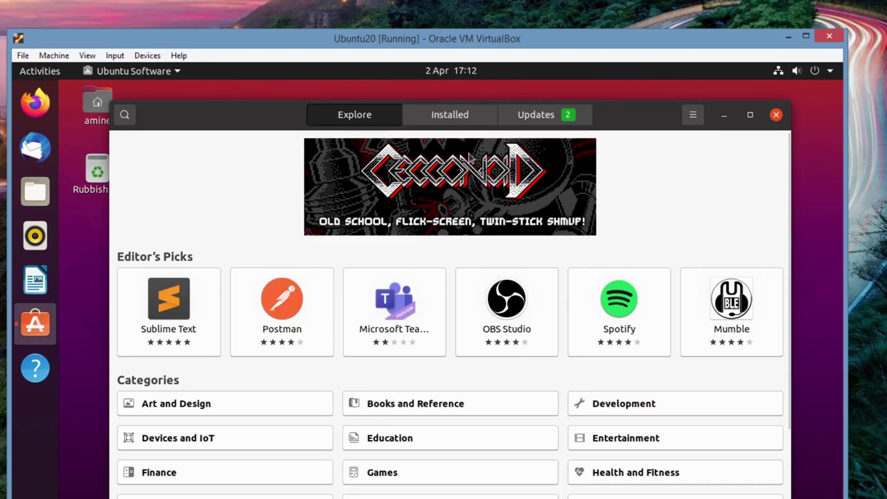
pyautogui.click(455, 118)
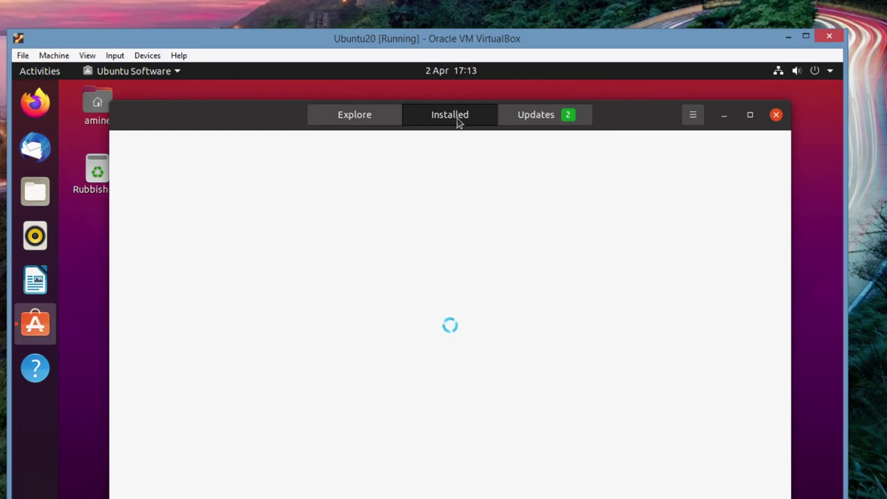
pyautogui.click(750, 115)
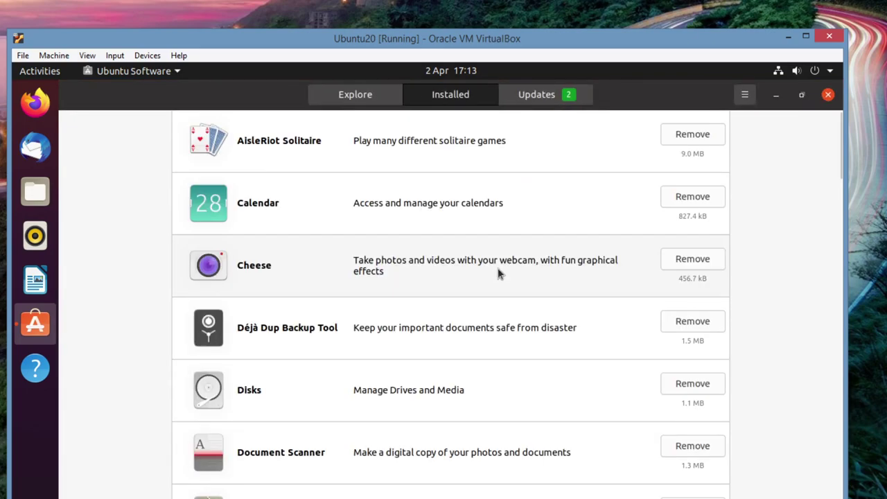
pyautogui.click(545, 102)
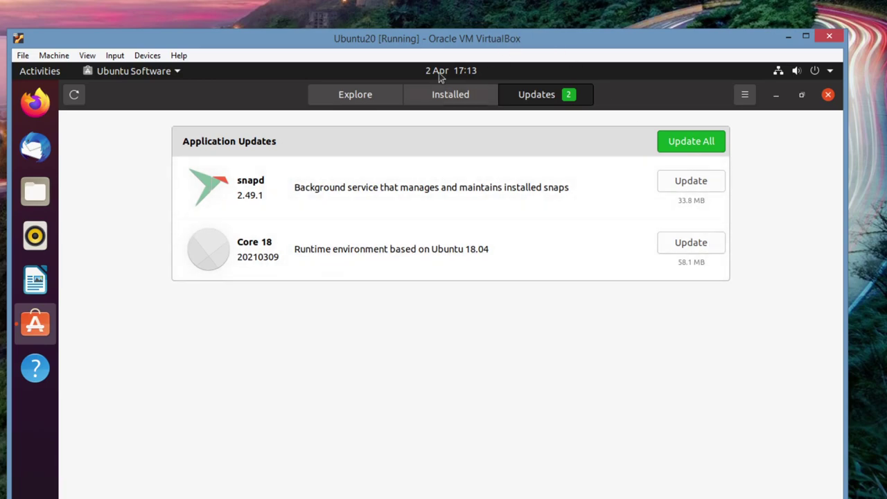
pyautogui.click(368, 99)
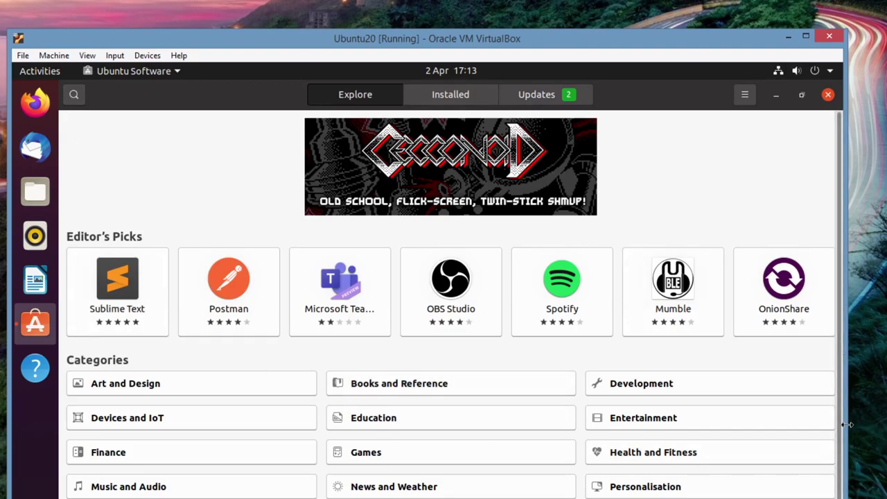
pyautogui.scroll(-2, 838, 442)
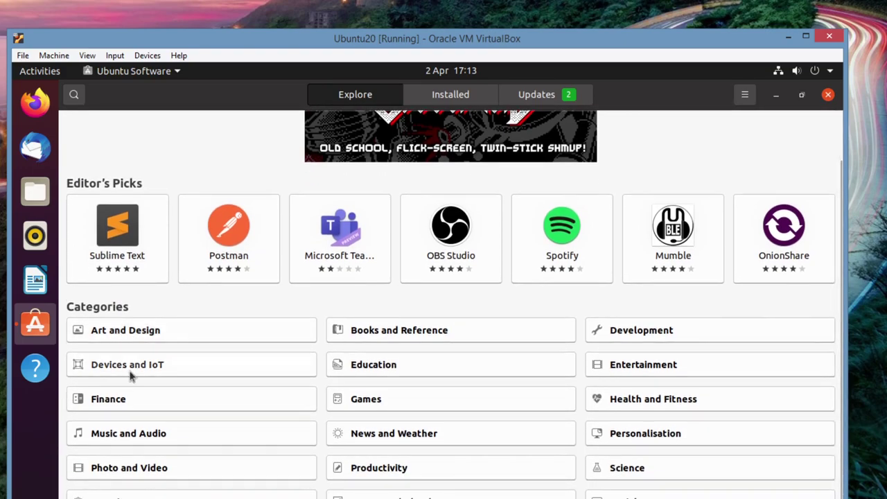
pyautogui.click(662, 333)
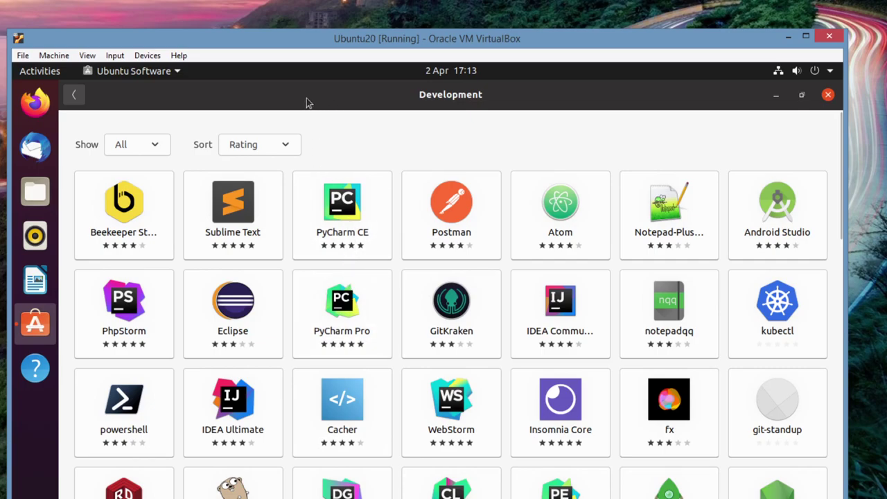
pyautogui.click(73, 94)
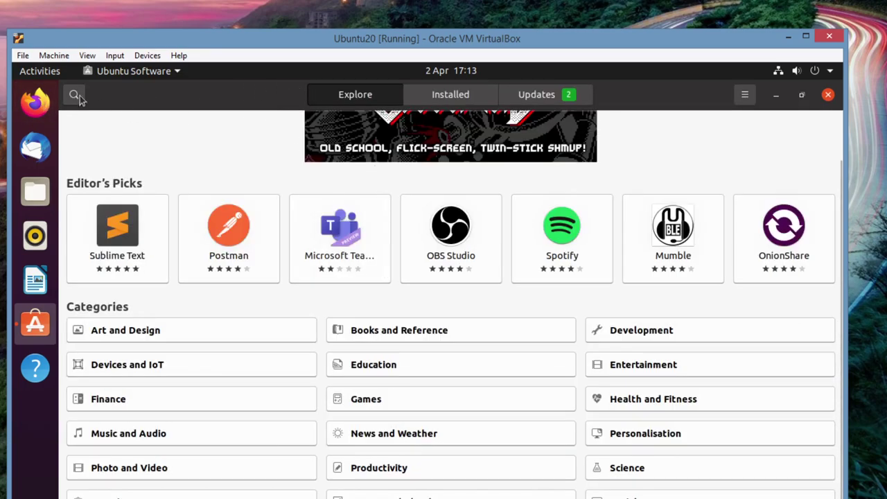
# Search Ubuntu Software for 'pycharm' and open the PyCharm CE result
pyautogui.click(77, 97)
pyautogui.write('pychar')
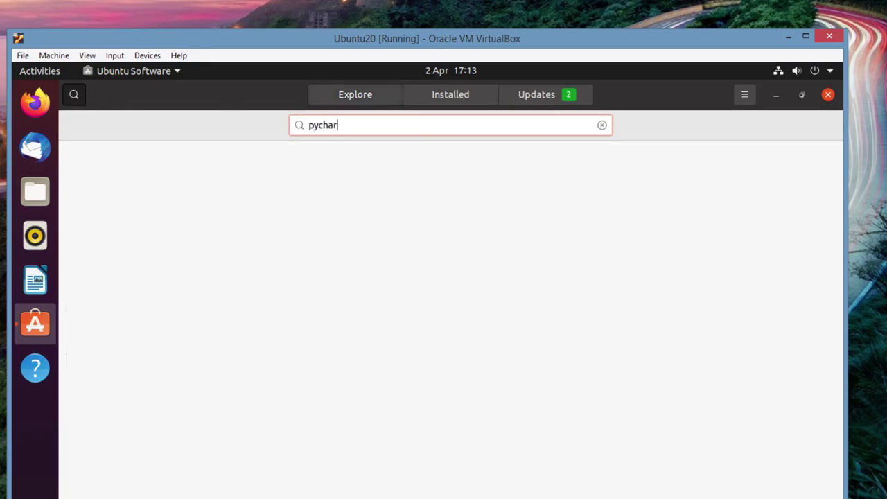
pyautogui.write('m')
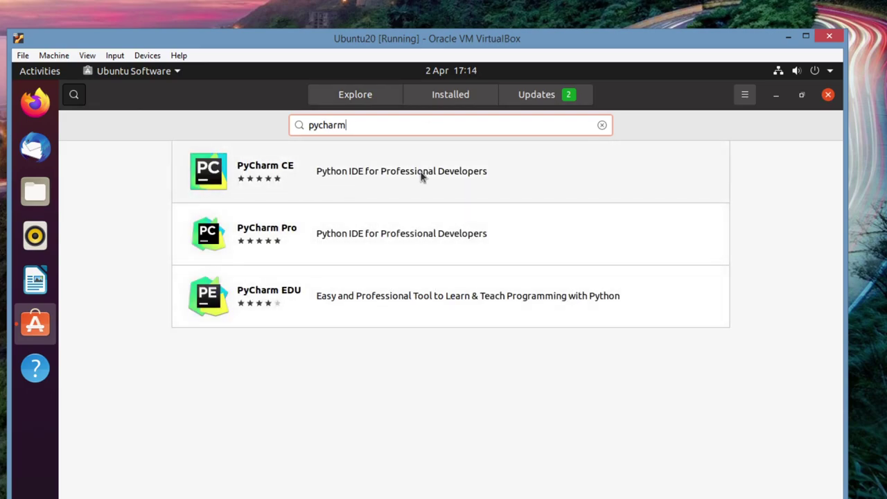
pyautogui.click(289, 174)
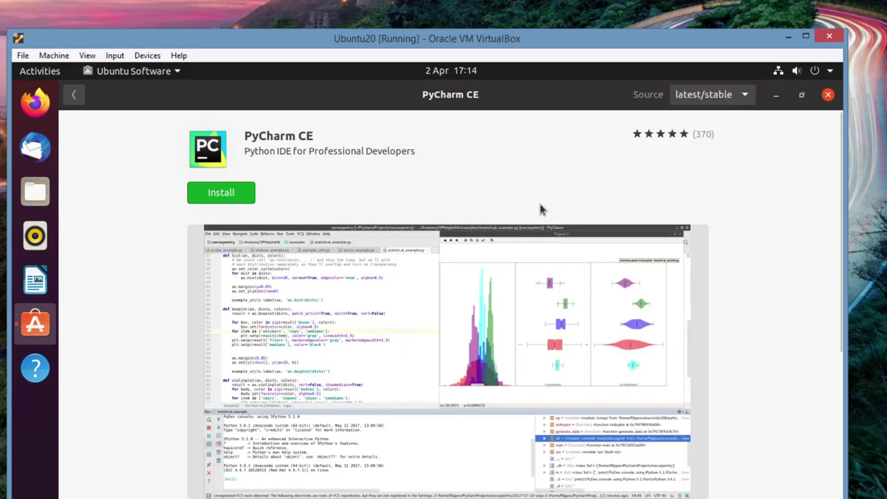
# Install PyCharm CE, authenticating with the account password
pyautogui.click(230, 195)
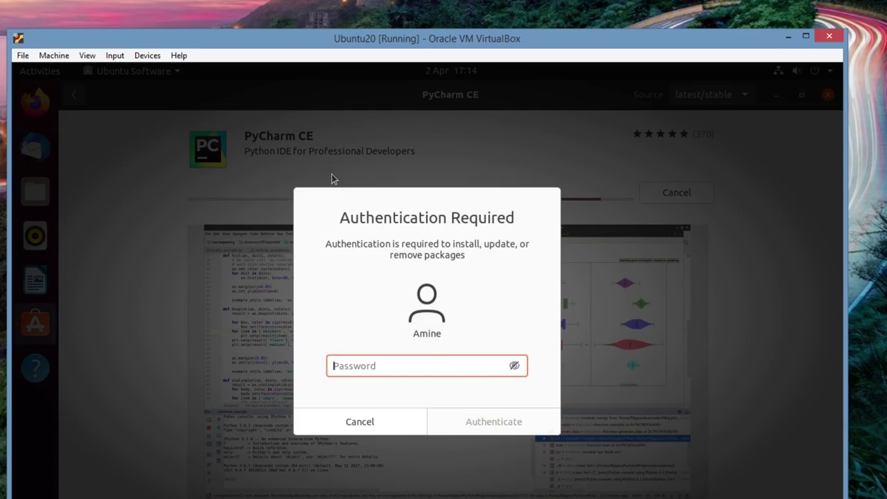
pyautogui.write('*******')
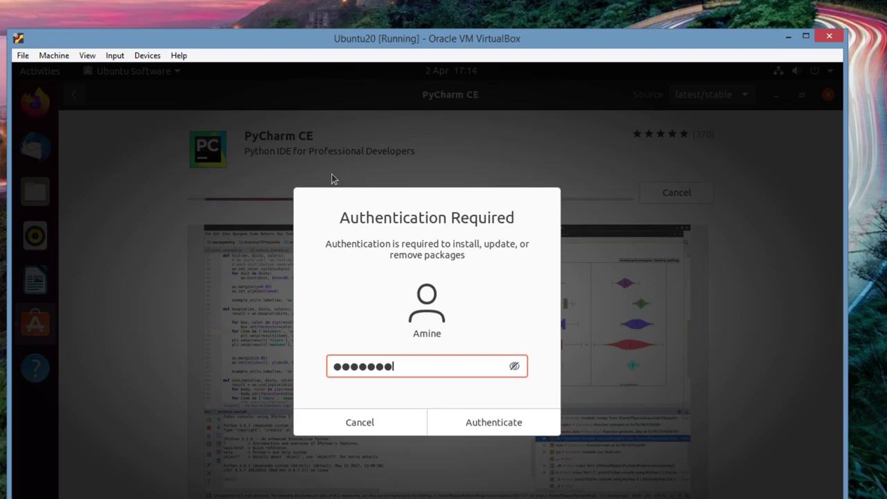
pyautogui.click(501, 424)
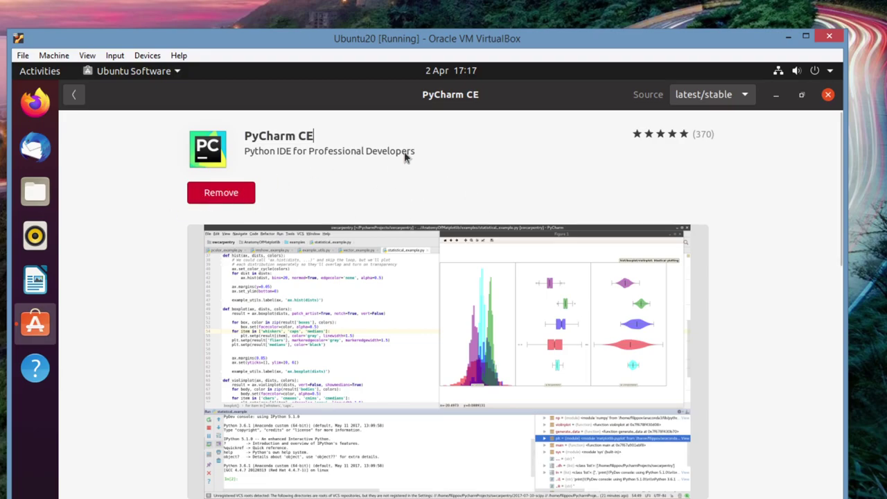
# Close Ubuntu Software and launch PyCharm from the application grid
pyautogui.click(828, 95)
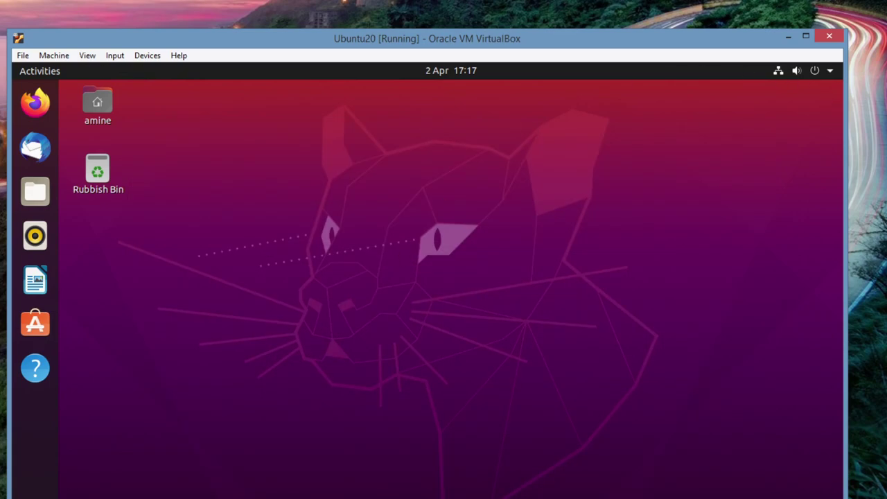
pyautogui.press('super+a')
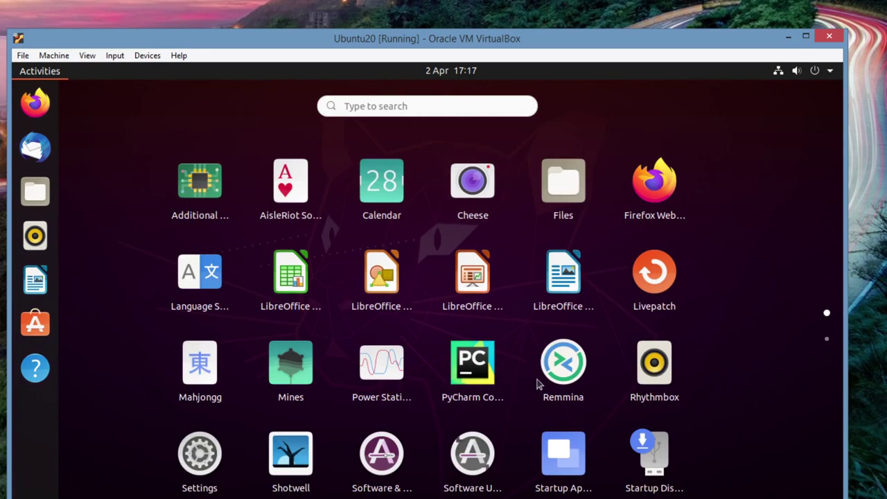
pyautogui.click(467, 365)
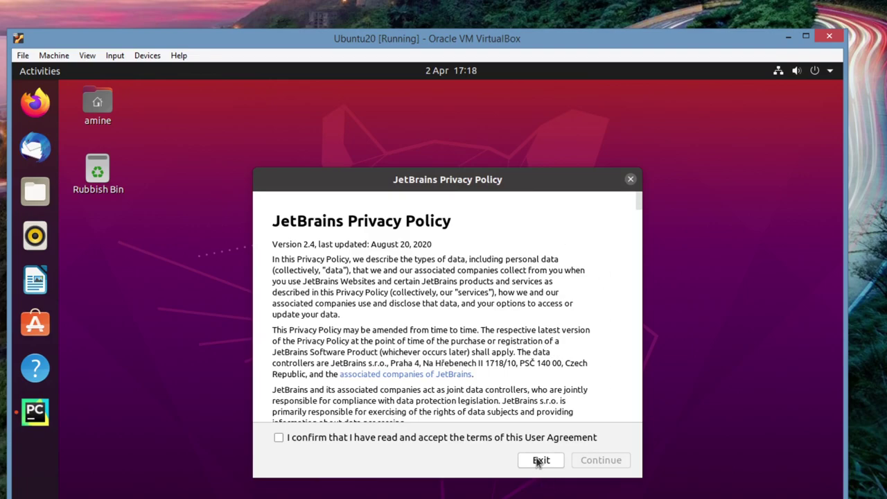
# Accept the JetBrains privacy policy and choose Don't Send for anonymous data sharing
pyautogui.click(279, 438)
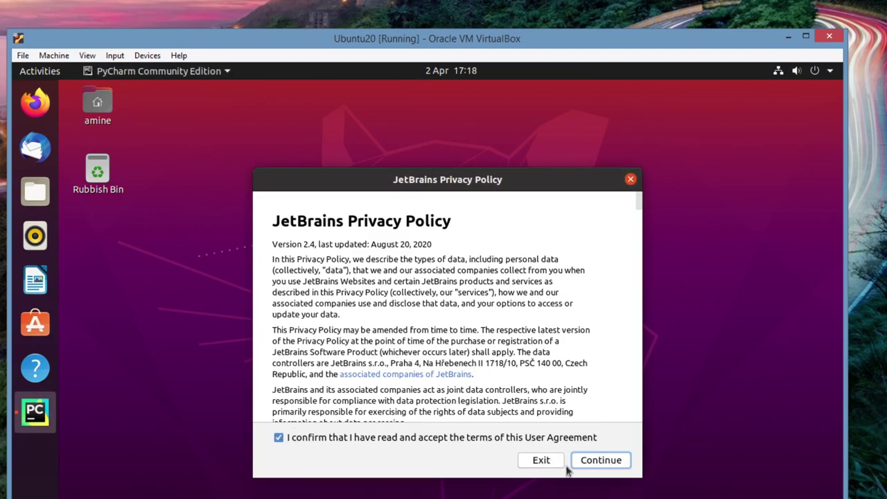
pyautogui.click(596, 460)
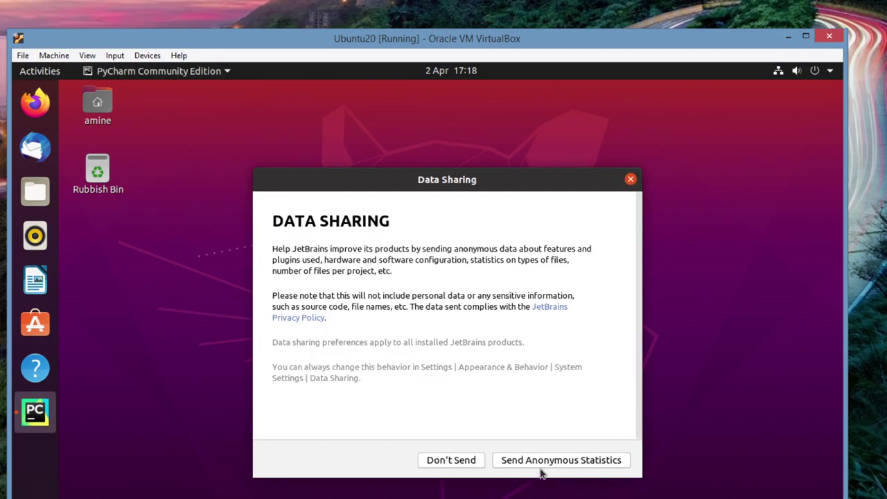
pyautogui.click(445, 460)
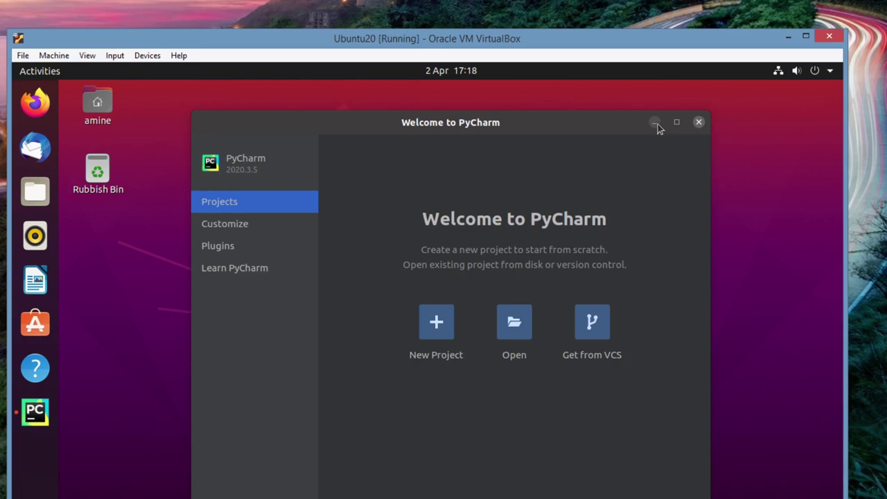
# Close the Welcome to PyCharm window
pyautogui.click(699, 123)
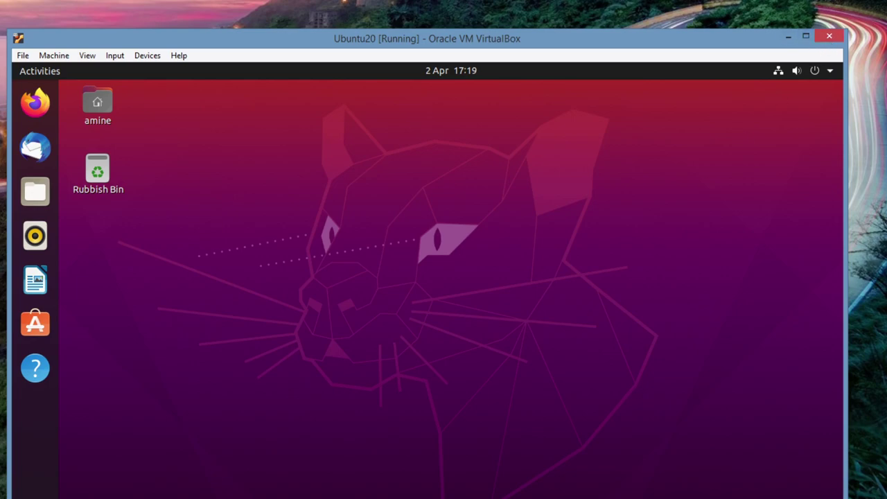
pyautogui.click(410, 494)
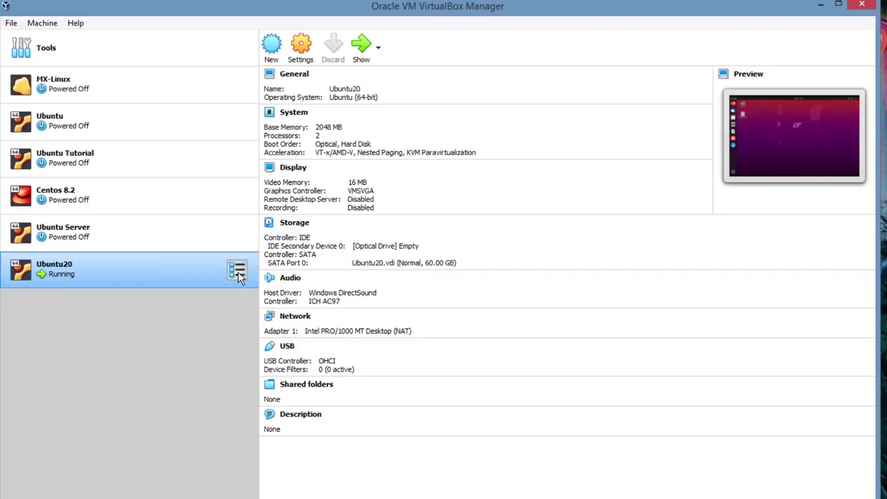
pyautogui.click(238, 271)
pyautogui.click(186, 329)
pyautogui.rightClick(123, 274)
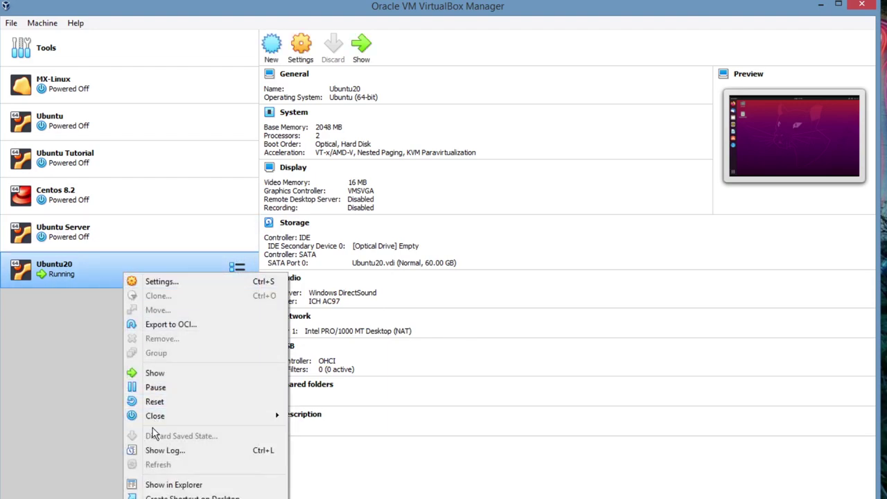
pyautogui.click(48, 374)
pyautogui.click(818, 7)
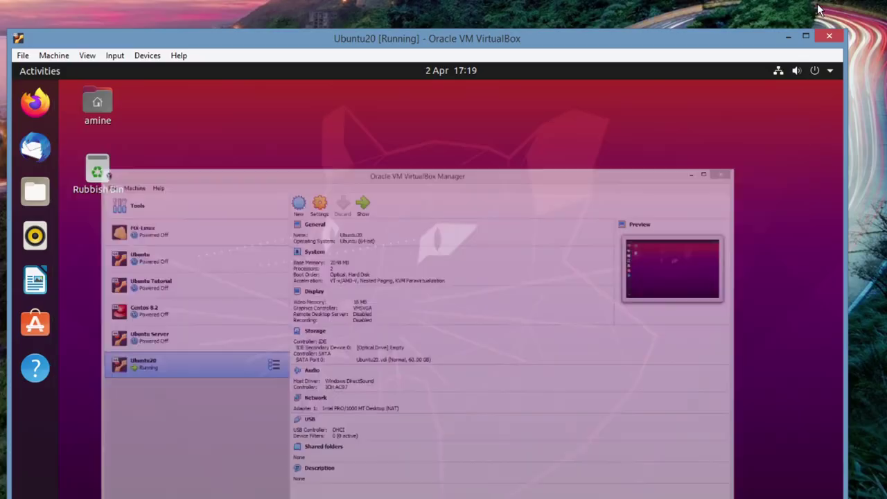
# Shut down the Ubuntu guest via the system menu's Power Off / Log Out > Power Off
pyautogui.click(830, 72)
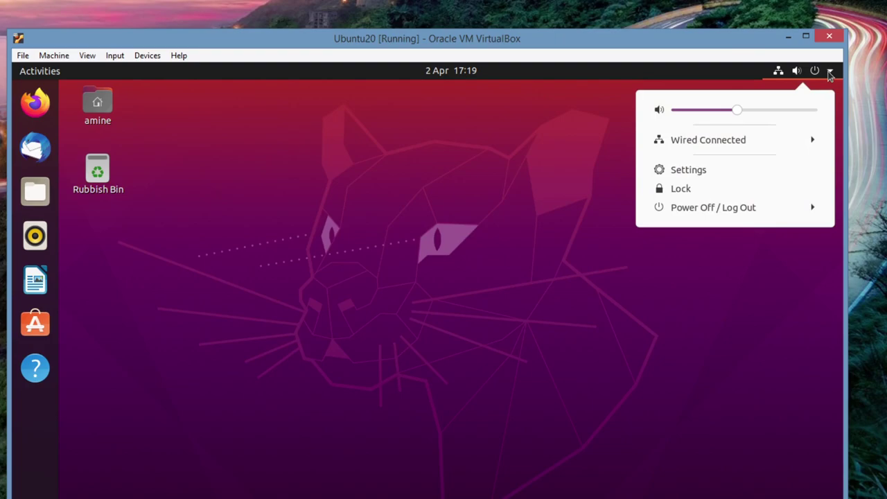
pyautogui.click(717, 210)
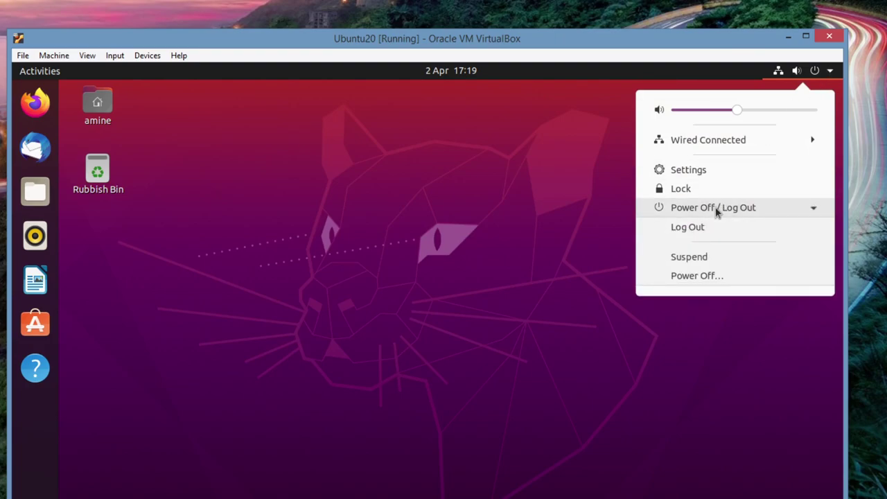
pyautogui.click(701, 279)
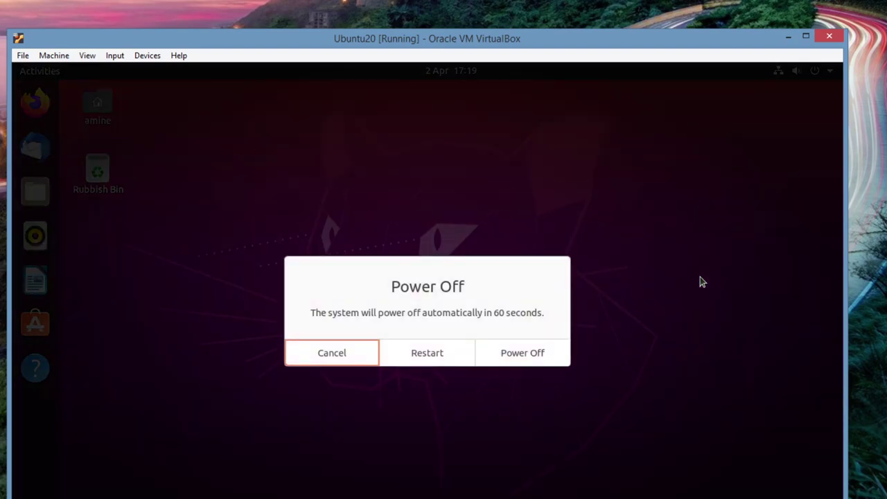
pyautogui.click(523, 354)
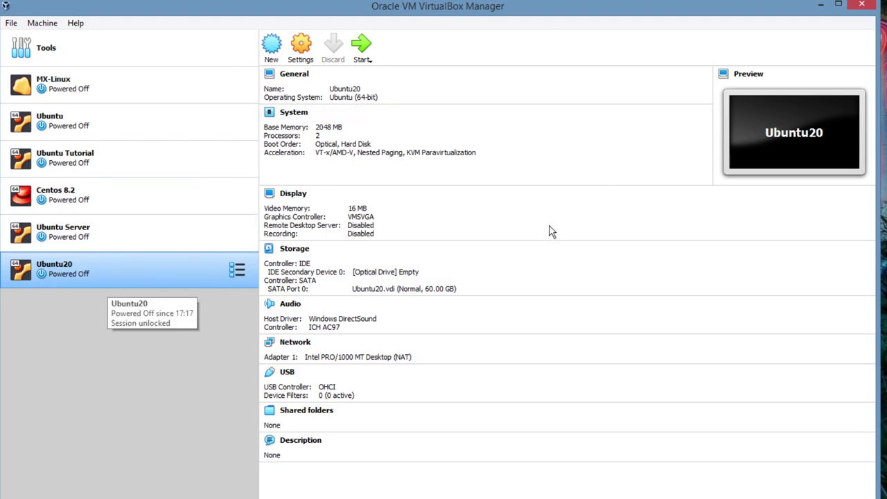
pyautogui.click(87, 234)
pyautogui.click(99, 170)
pyautogui.click(103, 127)
pyautogui.click(103, 96)
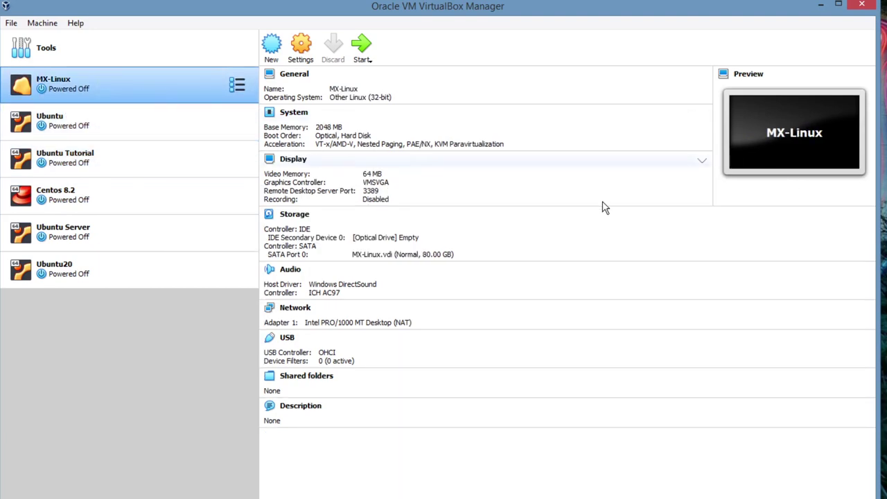